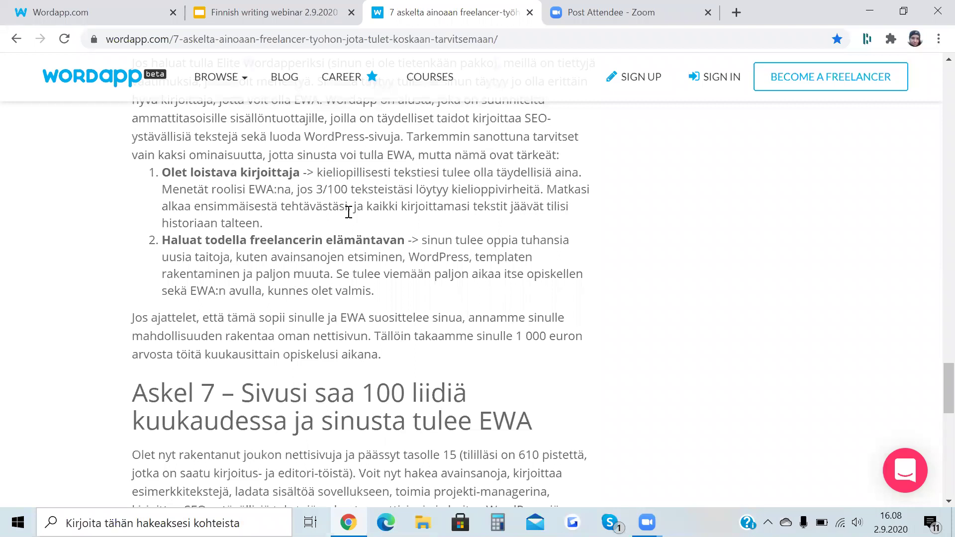
Step: Read steps 6 and 7 of the freelancer article, highlighting the sentence about the guaranteed 1 000 euros of monthly work
scroll(388, 215, "up", 1)
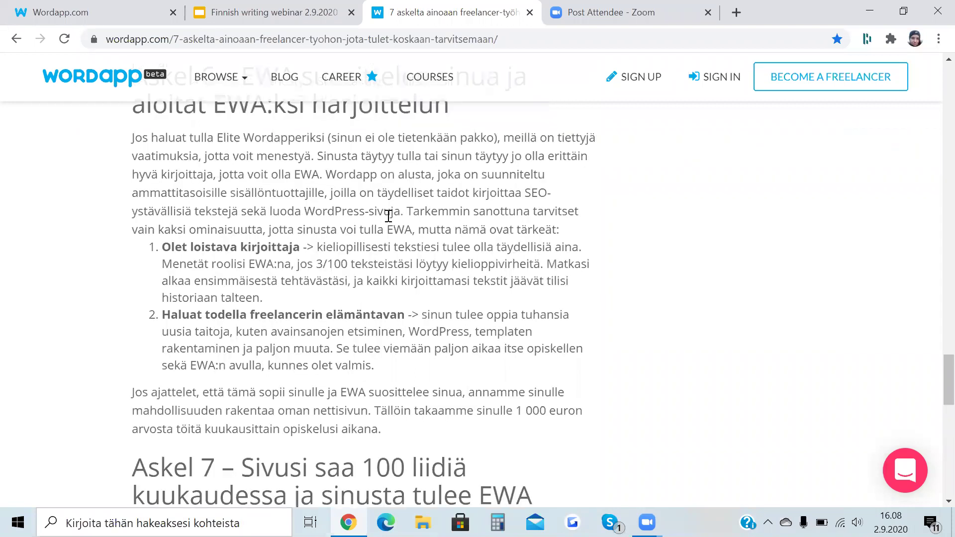
scroll(494, 313, "down", 1)
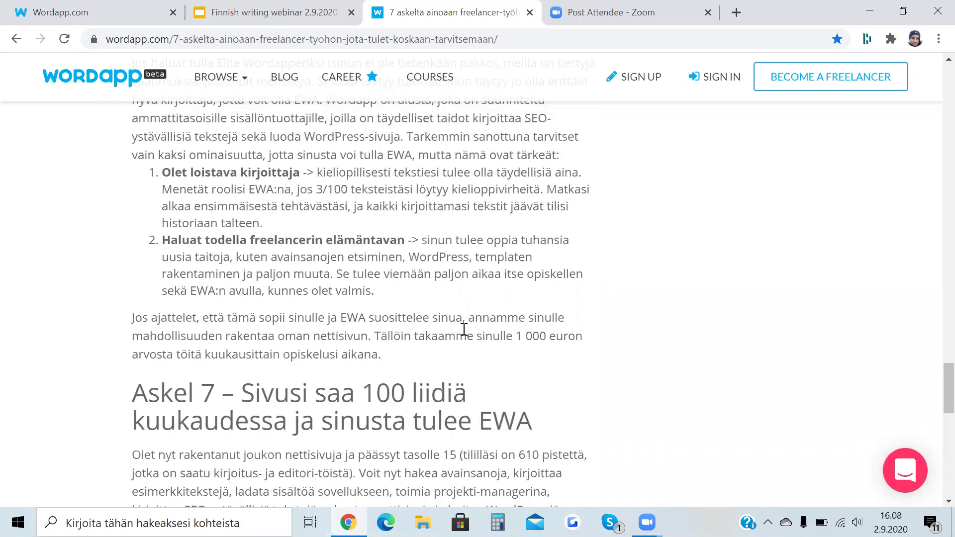
left_click_drag(575, 337, 374, 336)
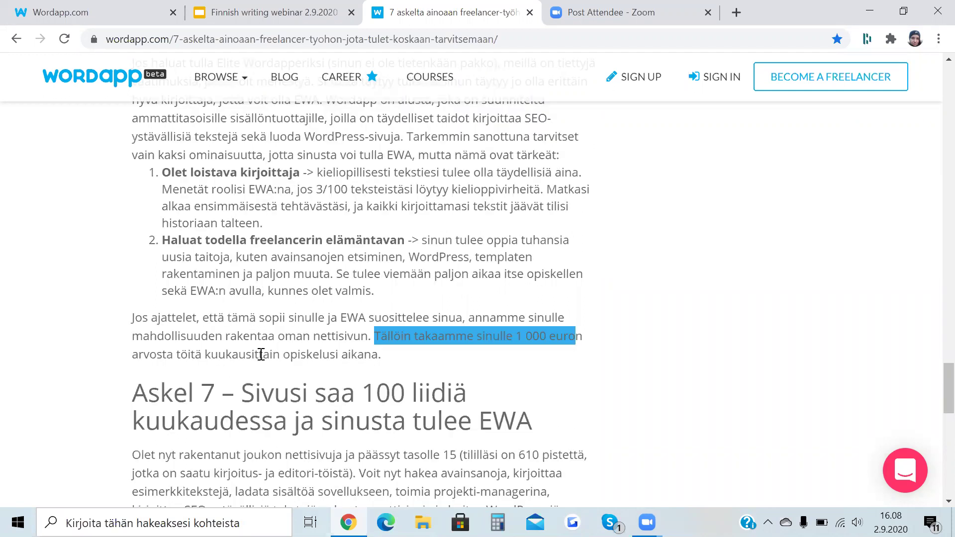
left_click(238, 355, "shift")
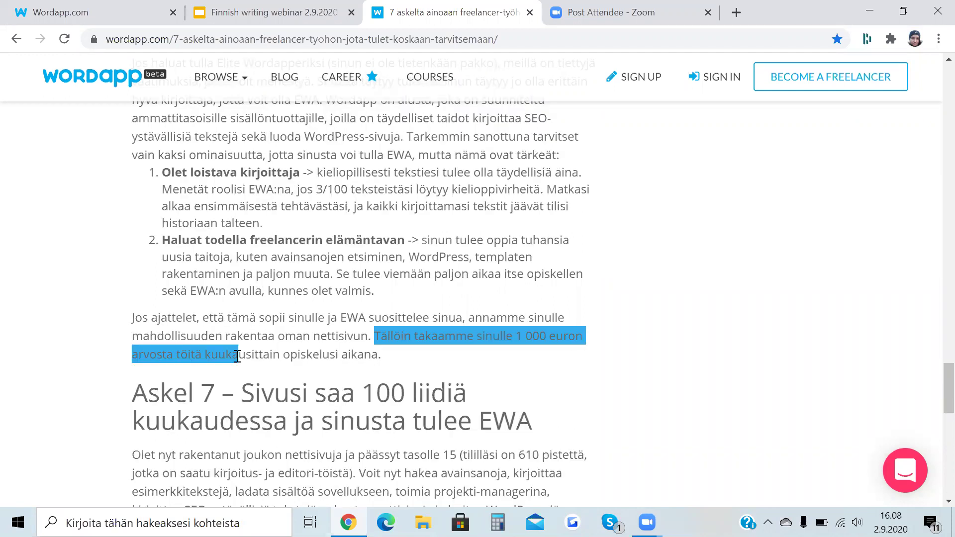
left_click(451, 233)
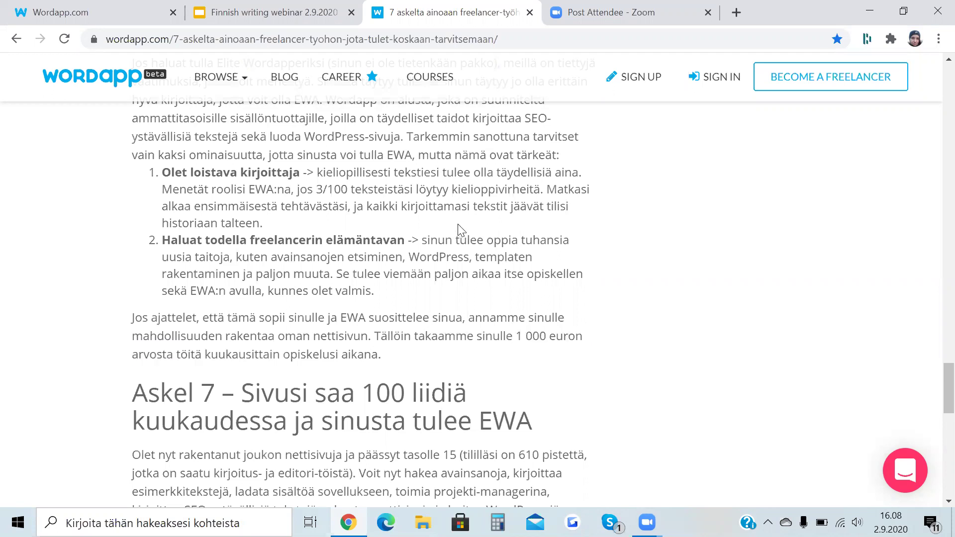
scroll(450, 208, "down", 5)
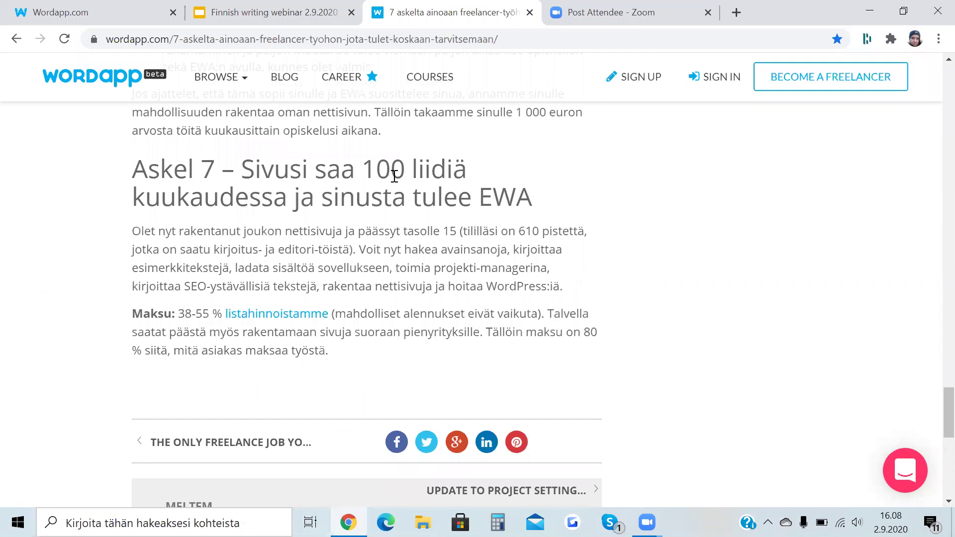
scroll(530, 204, "up", 3)
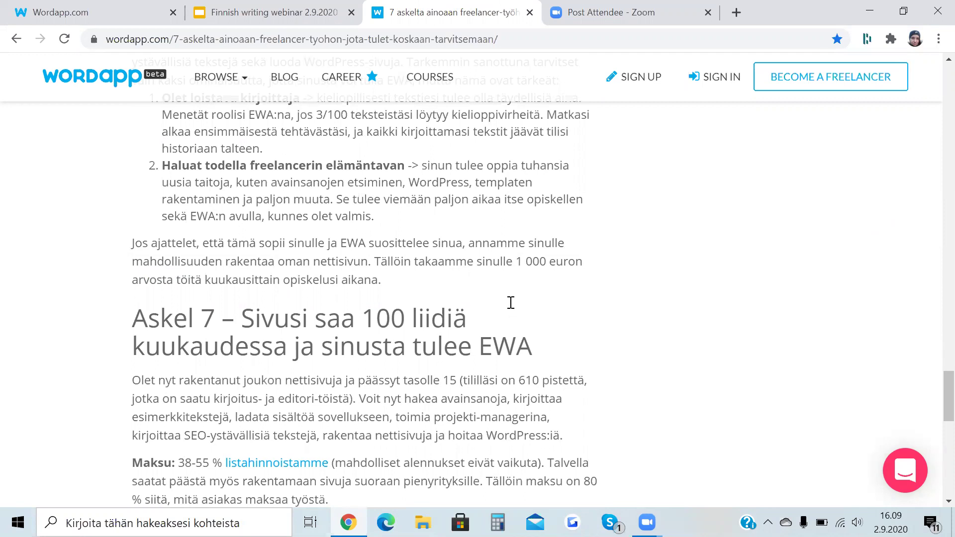
scroll(511, 303, "down", 1)
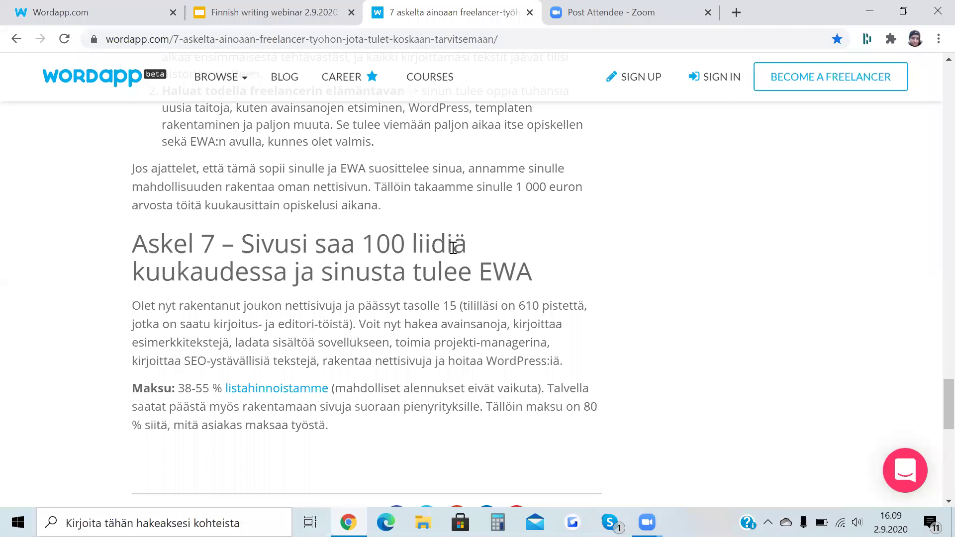
scroll(102, 276, "up", 7)
Step: Return to the Wordapp task list and open the autopartsmarket.fi "Badge 1 FI" writer task
key("ctrl+shift+Tab")
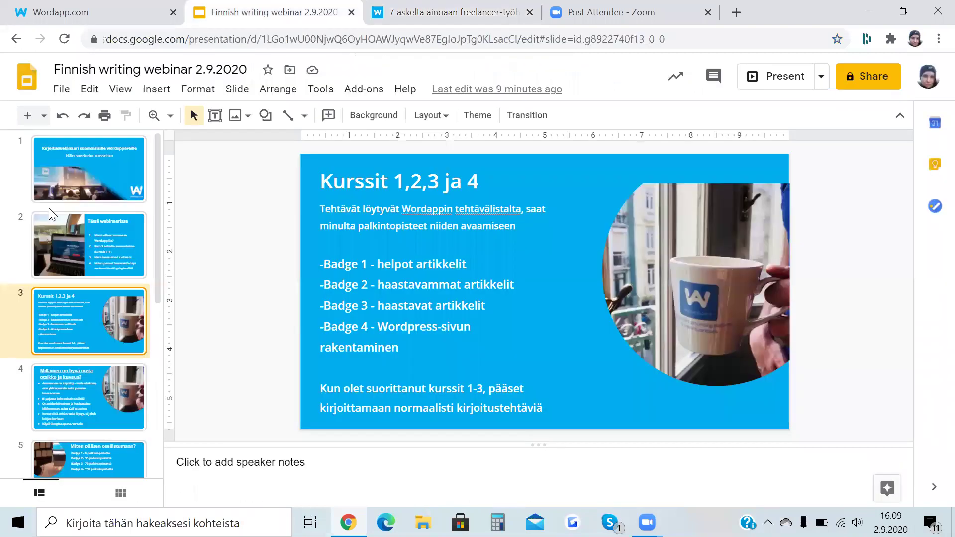
scroll(50, 210, "down", 1)
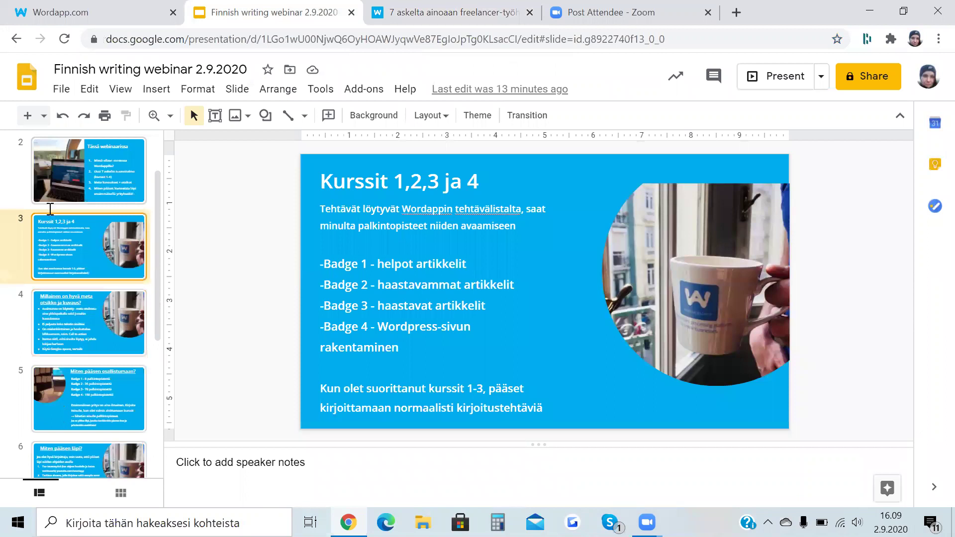
key("ctrl+shift+Tab")
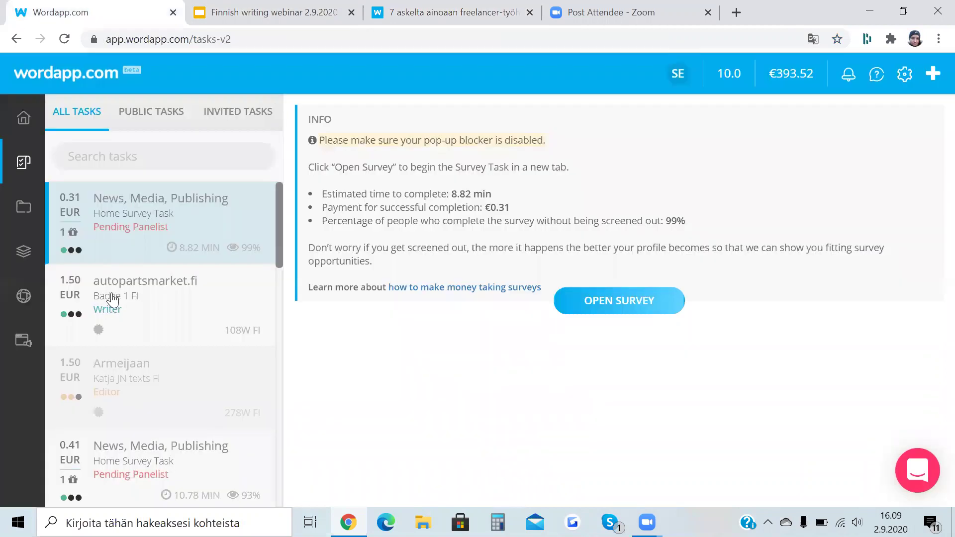
left_click(149, 308)
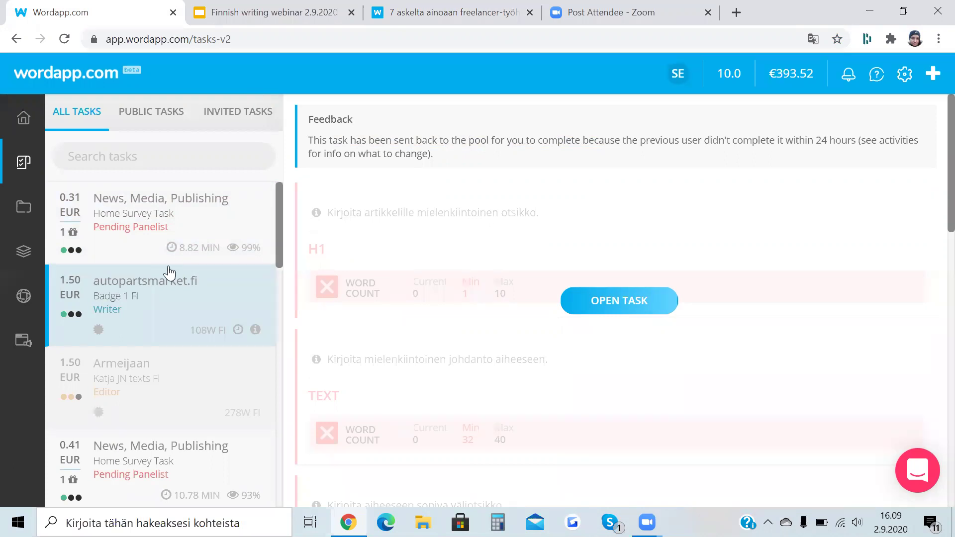
left_click(617, 304)
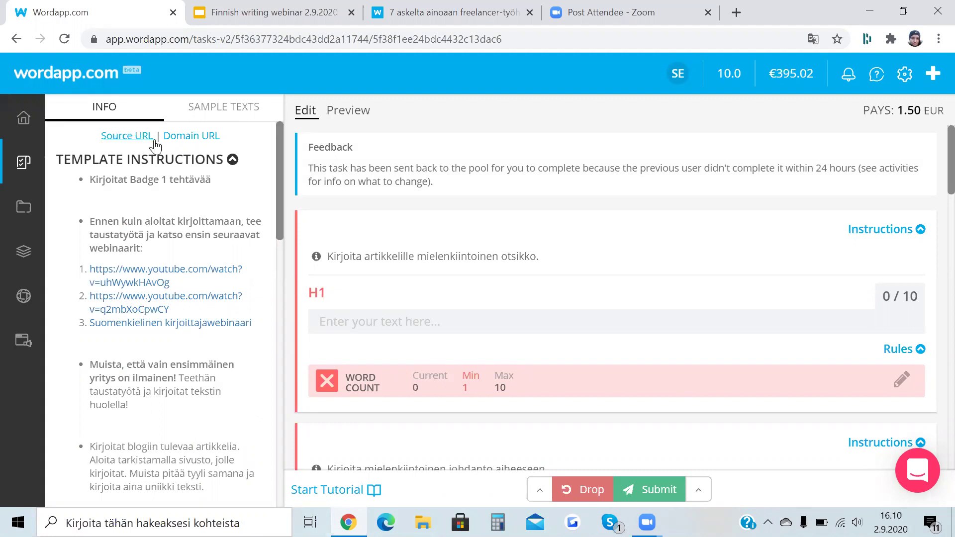
Step: Open the task's domain website and look through the introduction on its home page
left_click(192, 136)
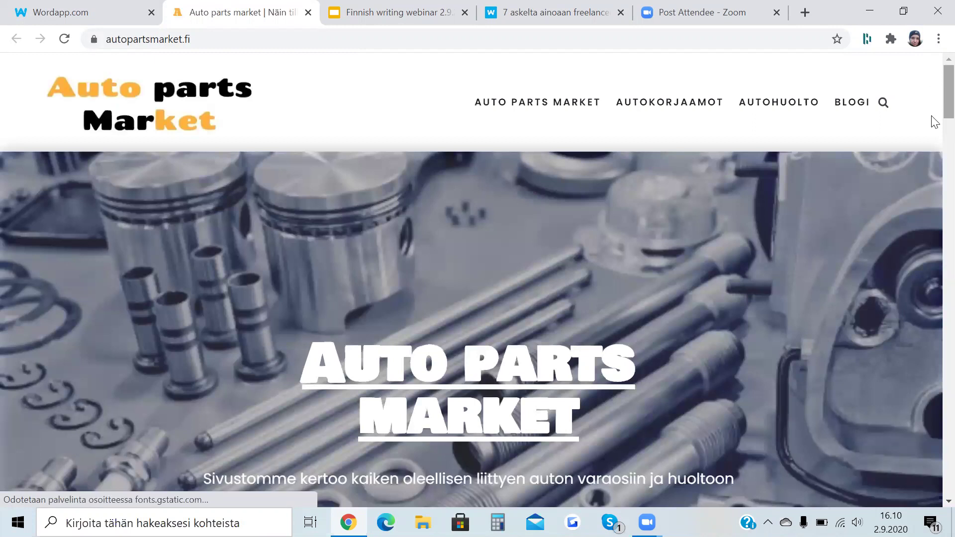
scroll(933, 151, "down", 5)
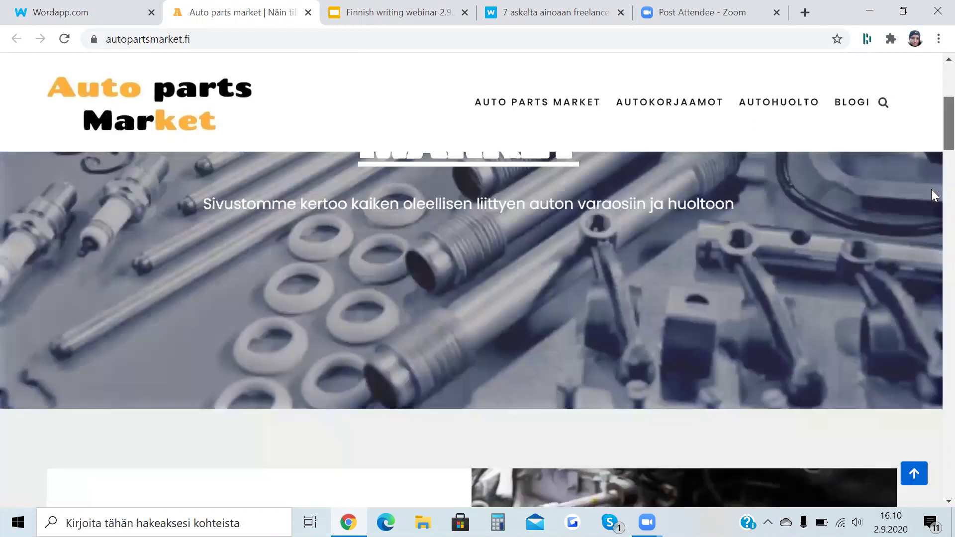
scroll(931, 199, "down", 5)
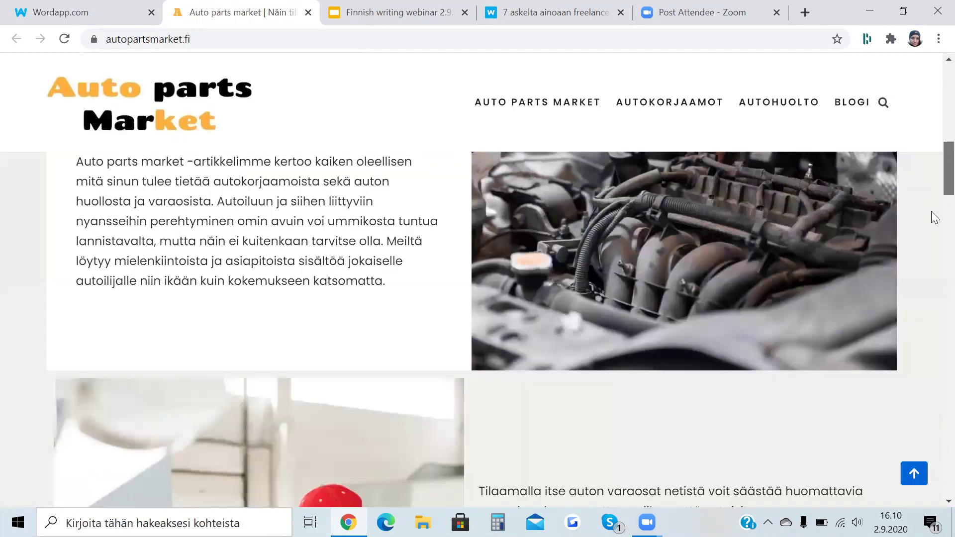
scroll(875, 75, "up", 10)
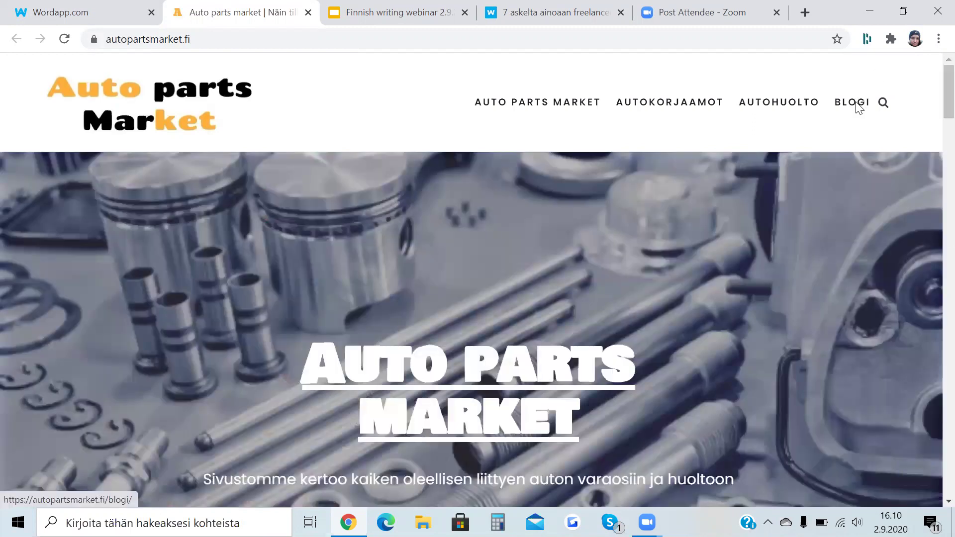
Step: Open the Auto parts market blog and review its published article titles and excerpts
left_click(860, 105)
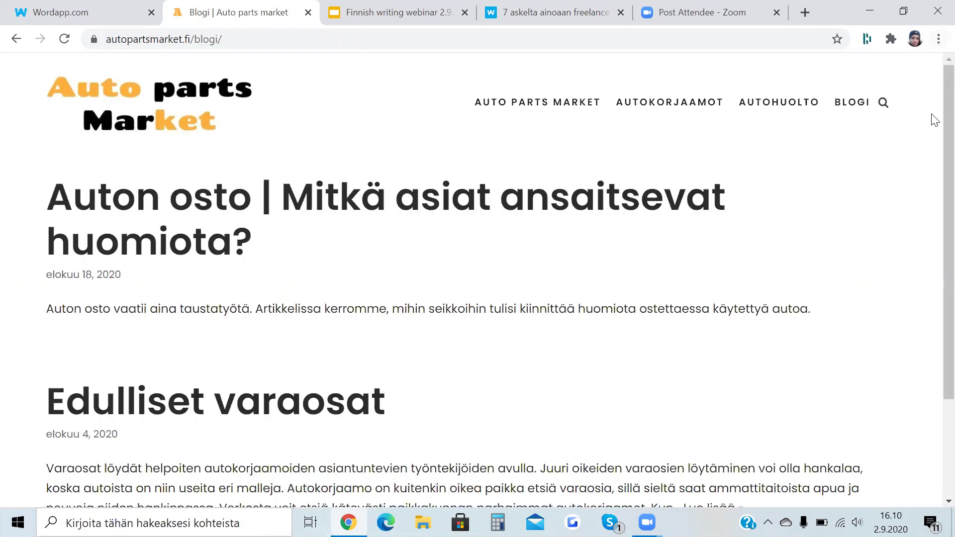
scroll(138, 213, "down", 1)
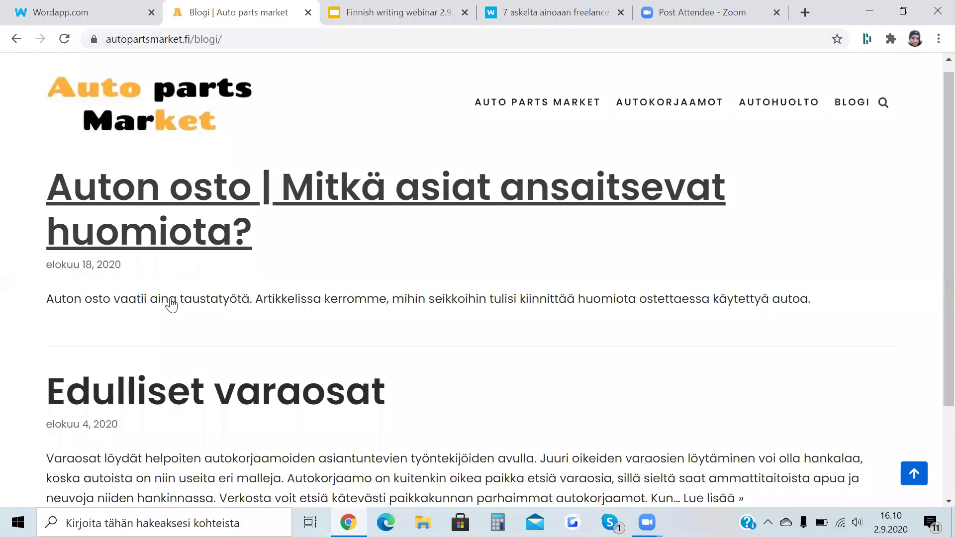
scroll(170, 305, "down", 3)
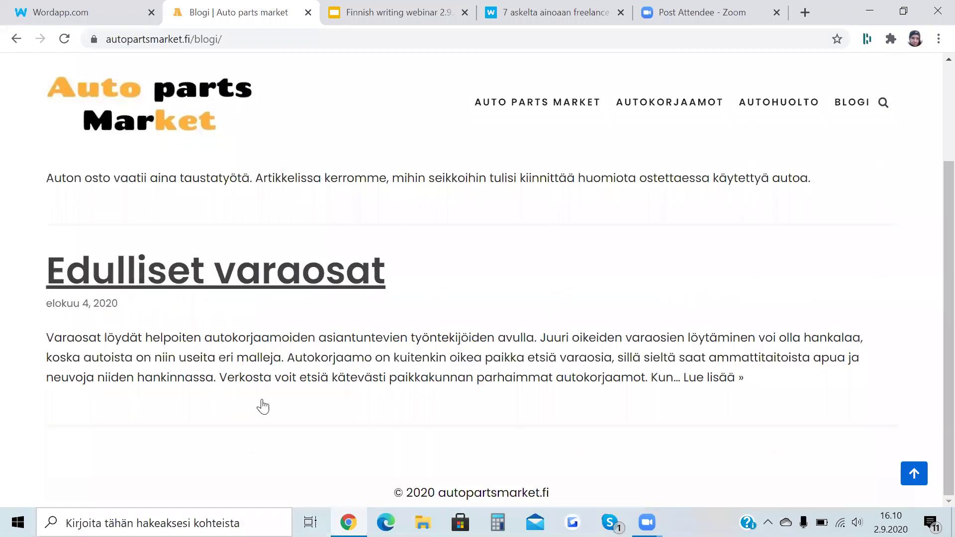
scroll(262, 405, "up", 3)
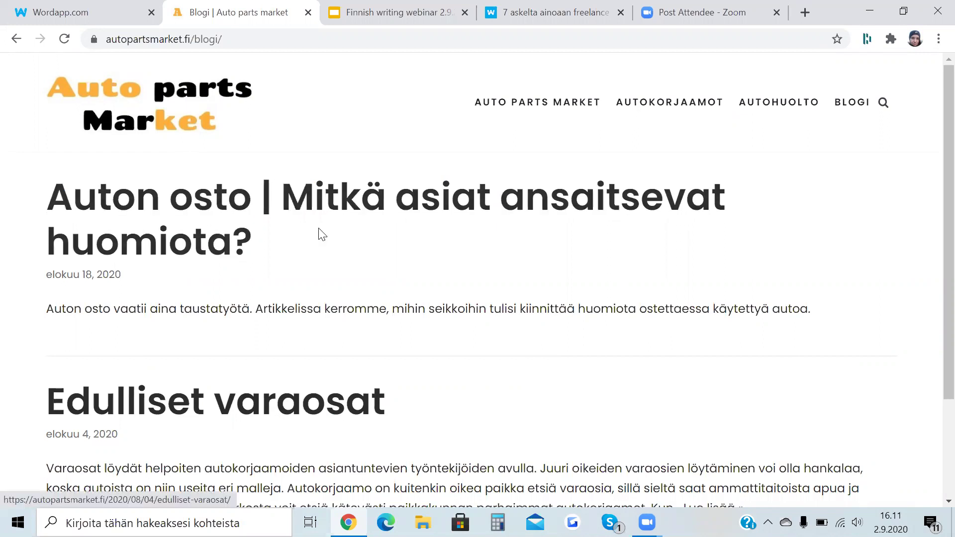
Step: Return to the writing task and read through the "Espoon tuomiokirkko" sample text
key("ctrl+shift+Tab")
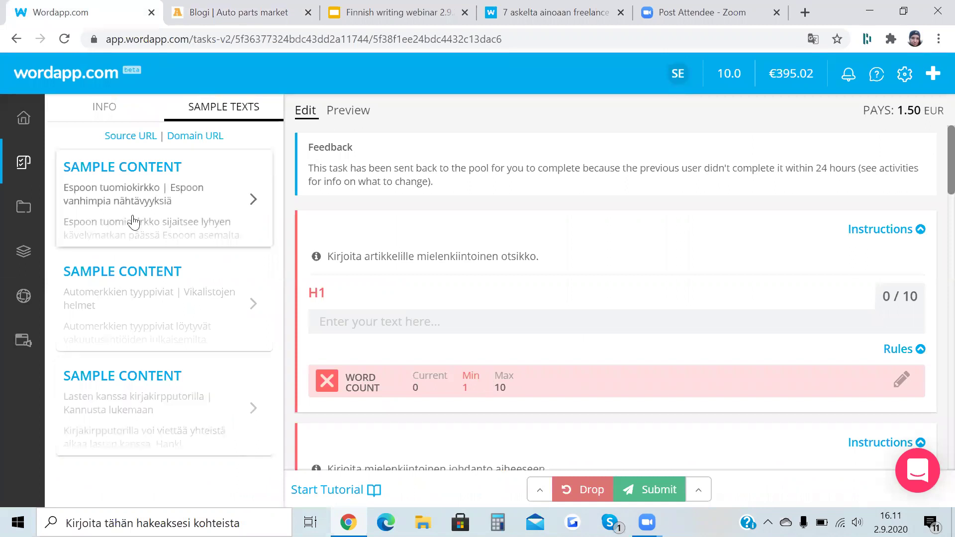
left_click(274, 180)
scroll(284, 211, "down", 1)
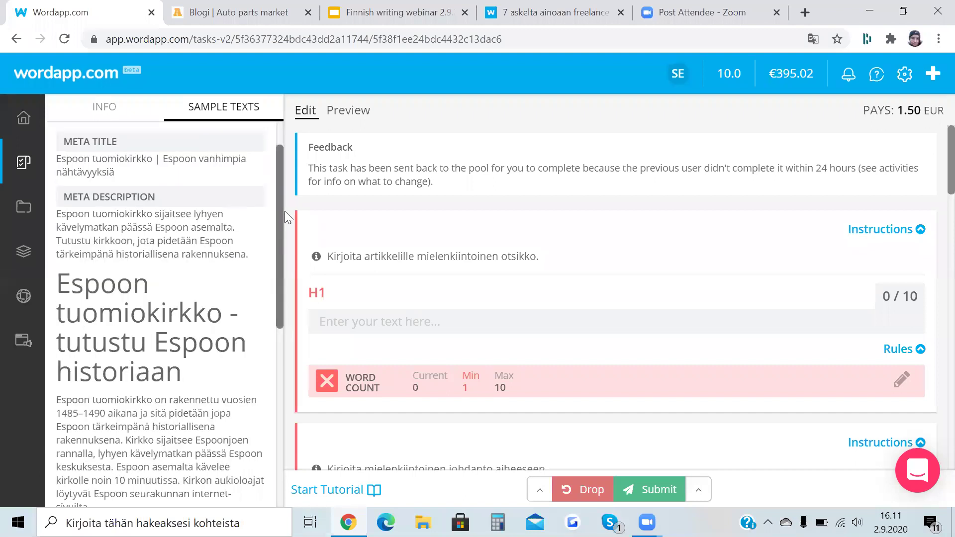
left_click_drag(288, 291, 287, 379)
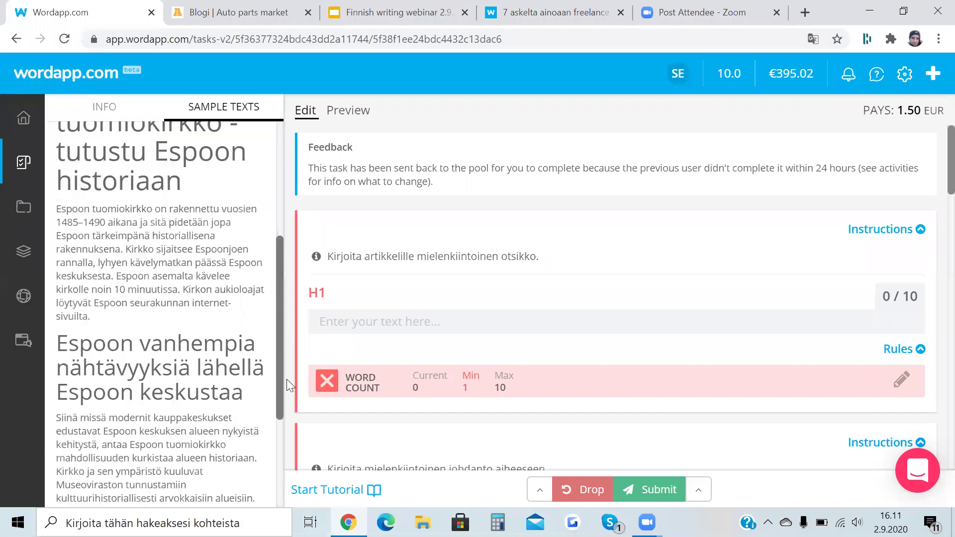
scroll(280, 382, "down", 4)
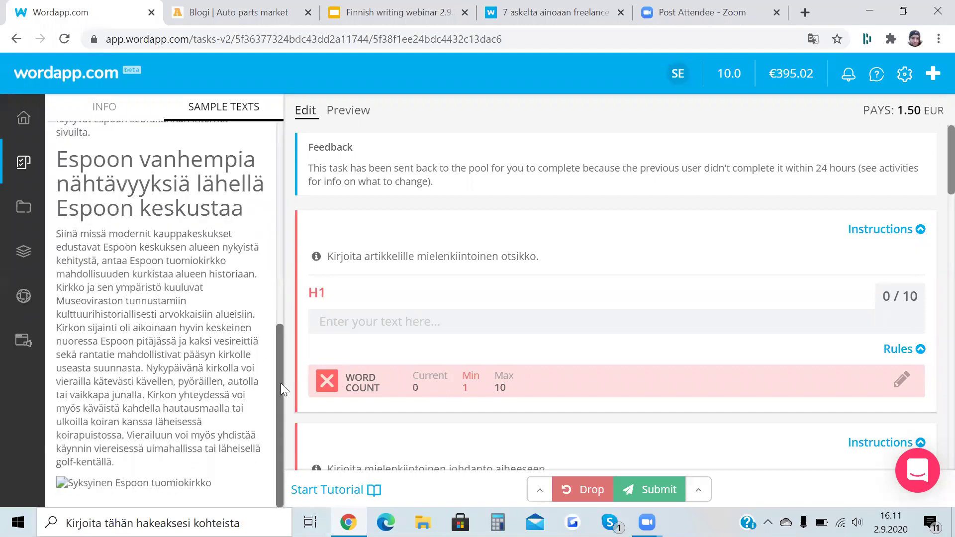
scroll(74, 176, "up", 8)
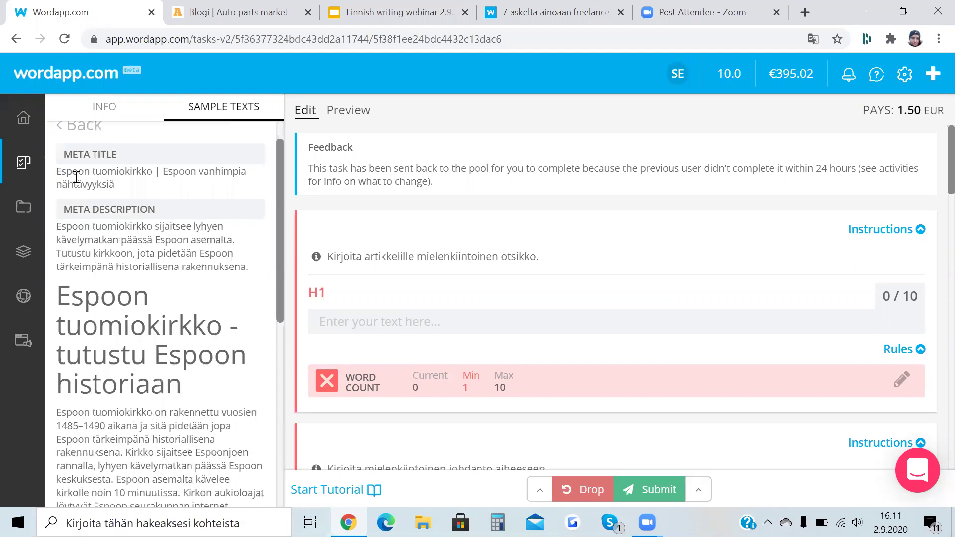
Step: Open the "Automerkkien tyyppiviat" sample text and highlight its whole meta title
left_click(78, 137)
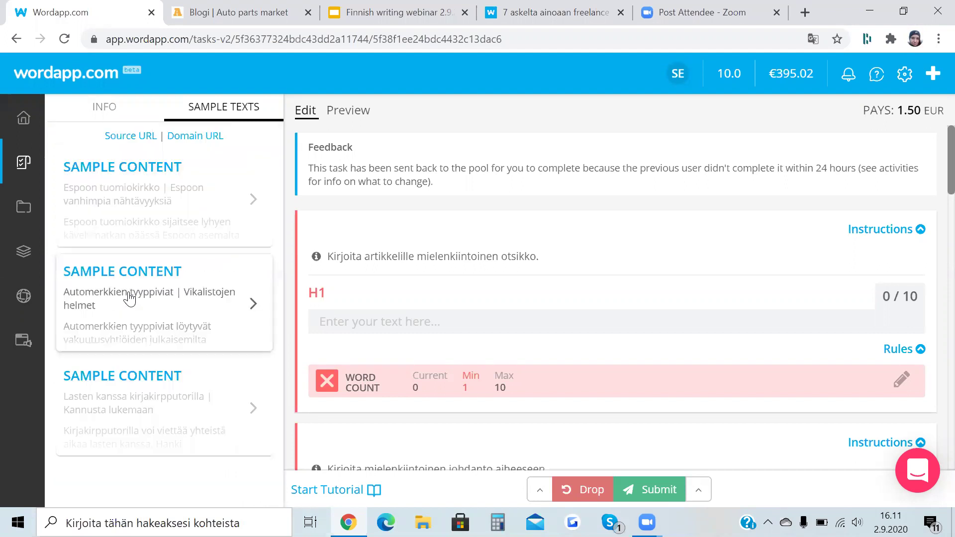
left_click(129, 298)
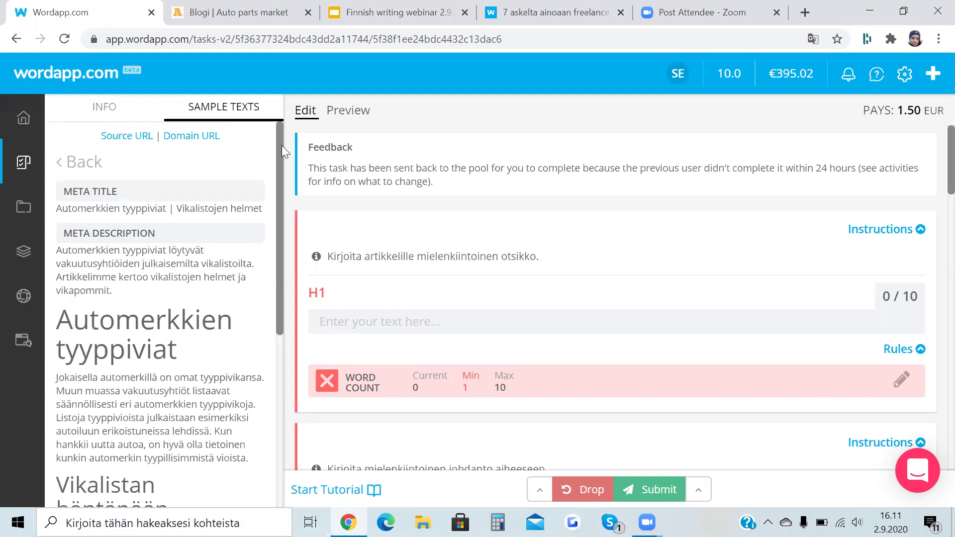
scroll(282, 172, "down", 1)
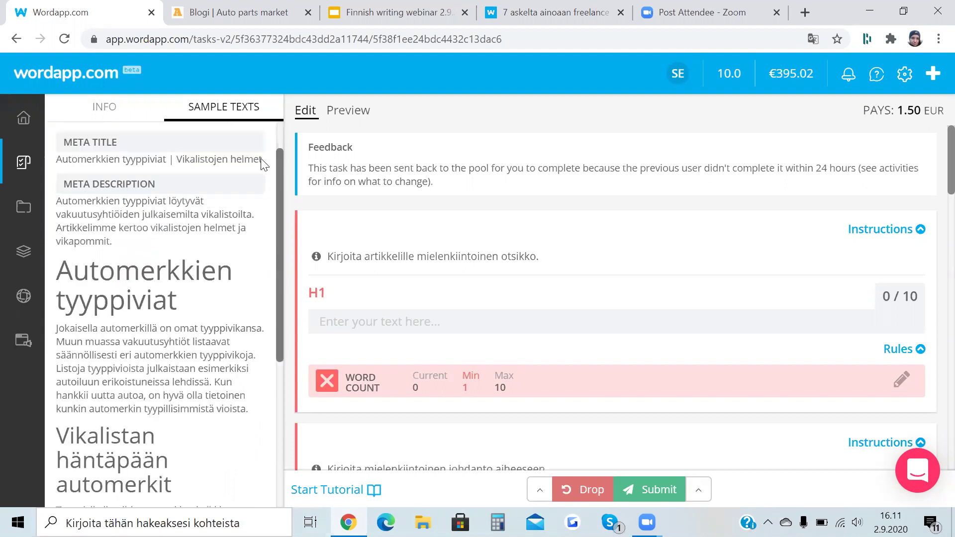
scroll(144, 194, "up", 1)
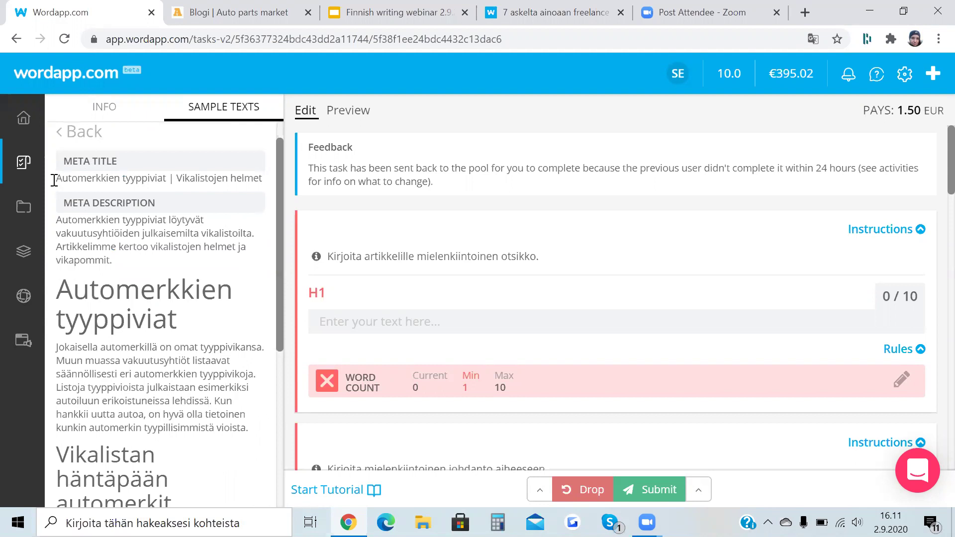
left_click_drag(55, 180, 148, 180)
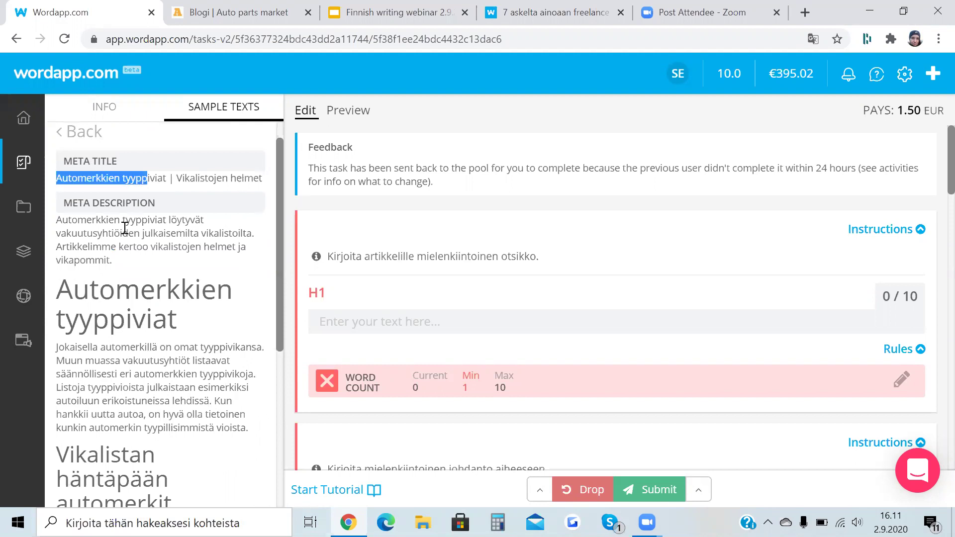
key("shift+End")
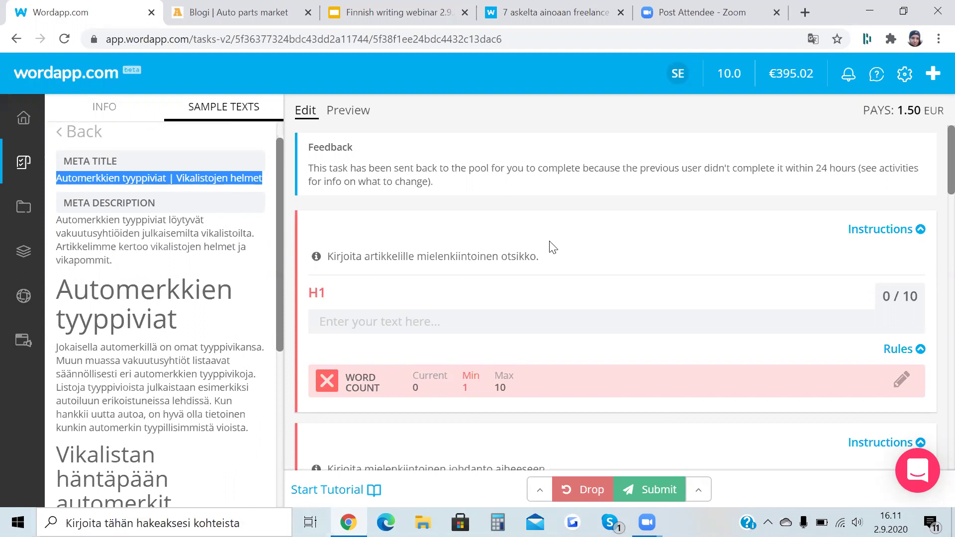
Step: Review the task's writing fields from the heading down to the meta title and meta description instructions
left_click(578, 242)
scroll(577, 242, "down", 5)
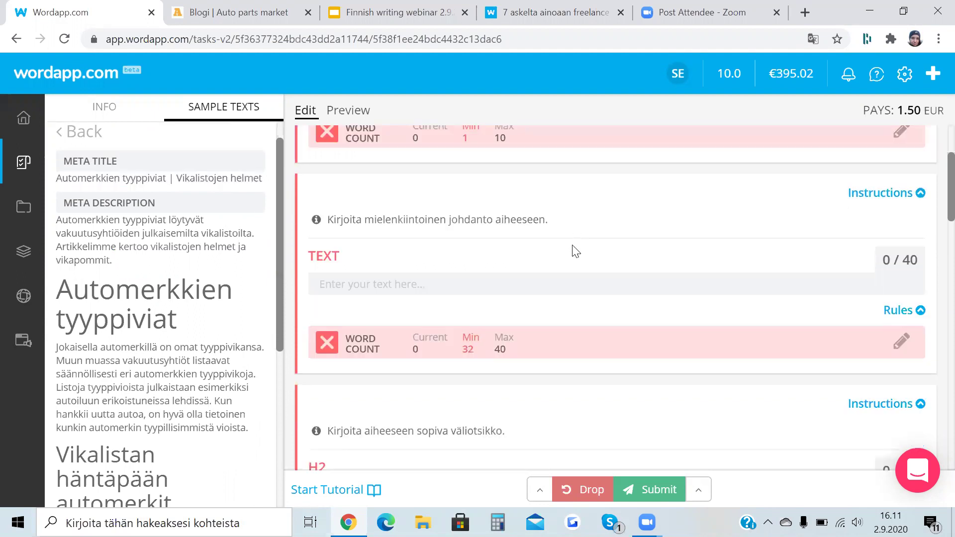
scroll(576, 246, "down", 10)
scroll(573, 246, "down", 1)
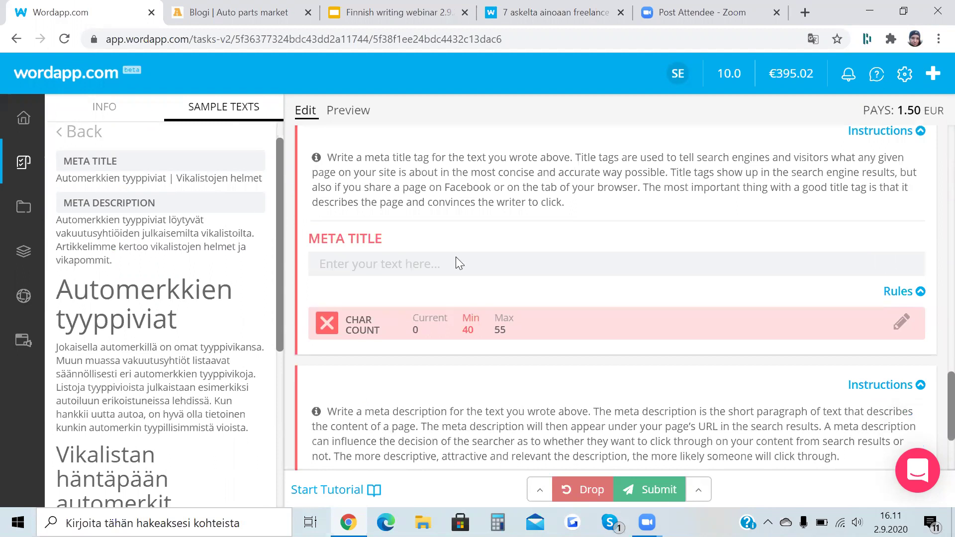
scroll(456, 263, "down", 2)
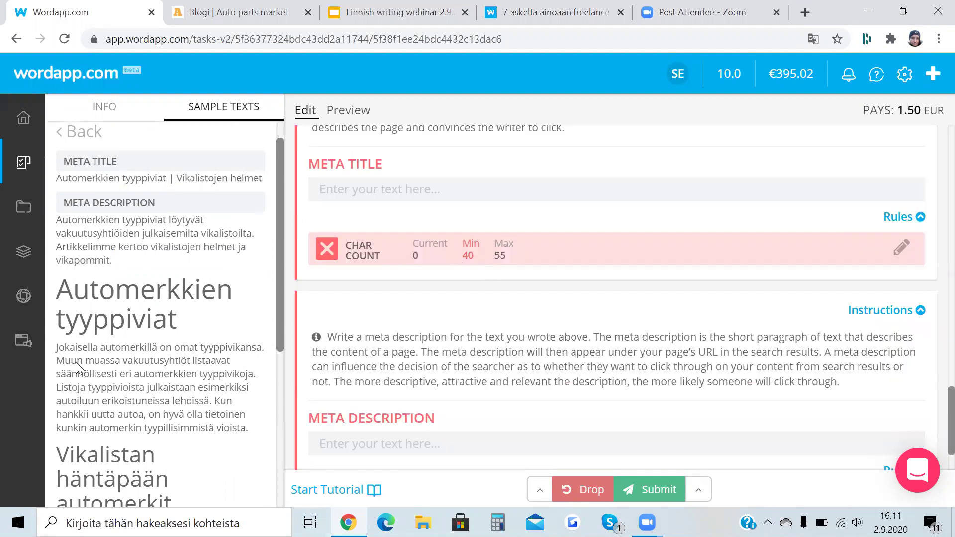
Step: Switch to the webinar presentation and open the slide "Millainen on hyvä meta otsikko ja kuvaus?"
key("ctrl+3")
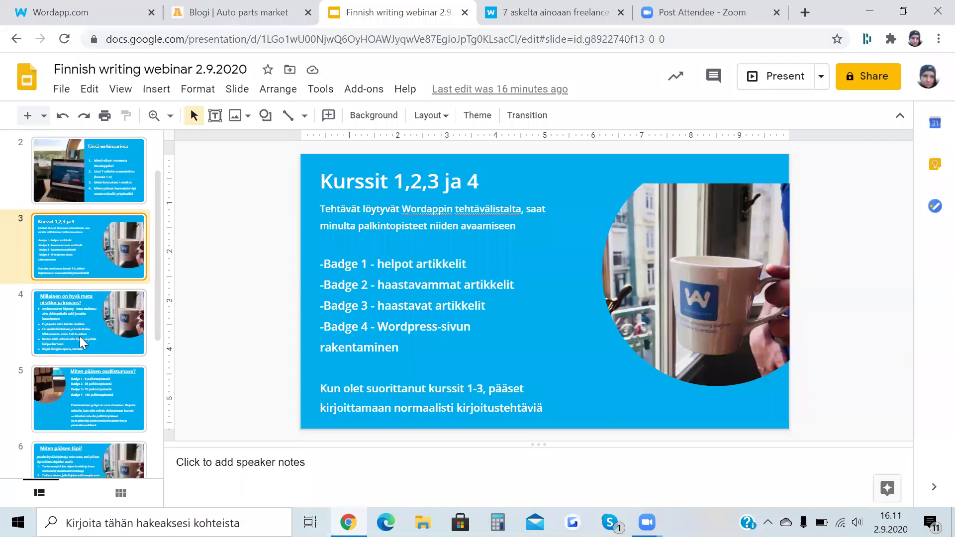
left_click(82, 343)
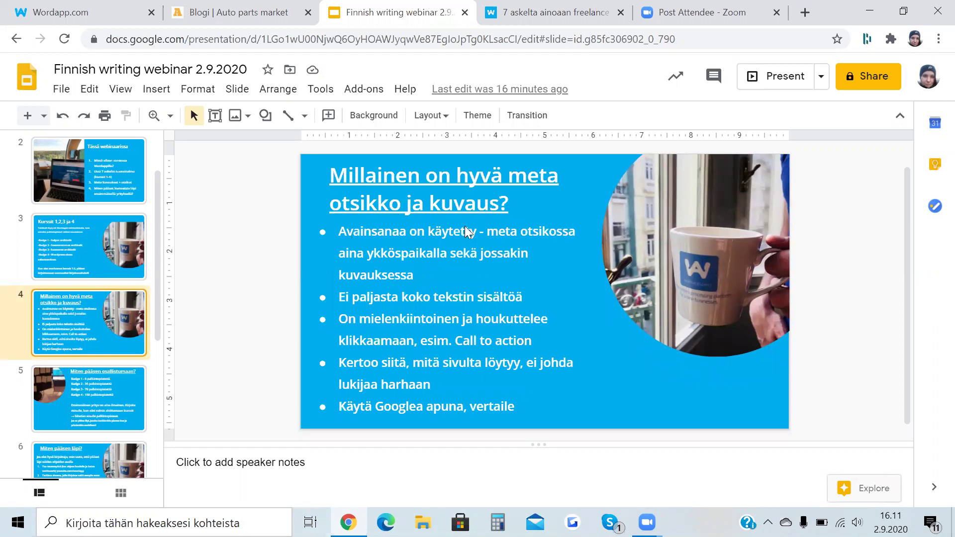
Step: Point out the meta title and meta description in the "Automerkkien tyyppiviat" sample on Wordapp and return to the sample list
key("ctrl+1")
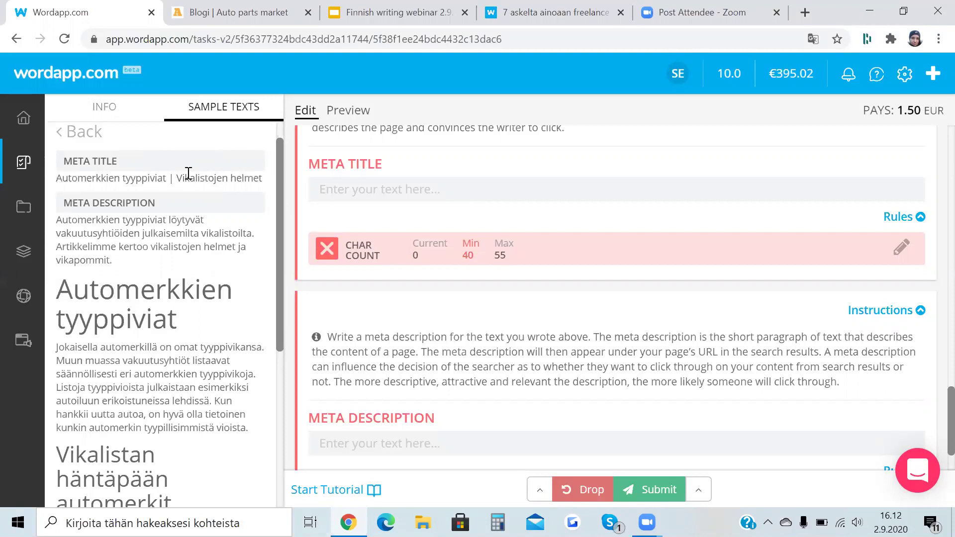
left_click_drag(188, 173, 56, 175)
left_click_drag(56, 219, 78, 219)
left_click_drag(141, 264, 142, 264)
left_click(185, 251)
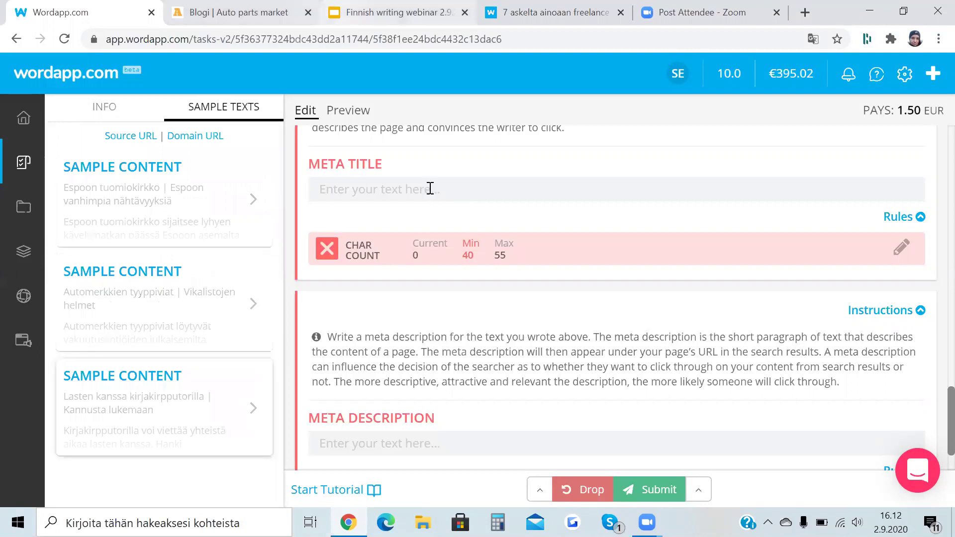
Step: Open the "Espoon tuomiokirkko" sample text in Wordapp and highlight the keyword "Espoon tuomiokirkko" in its meta title
key("ctrl+3")
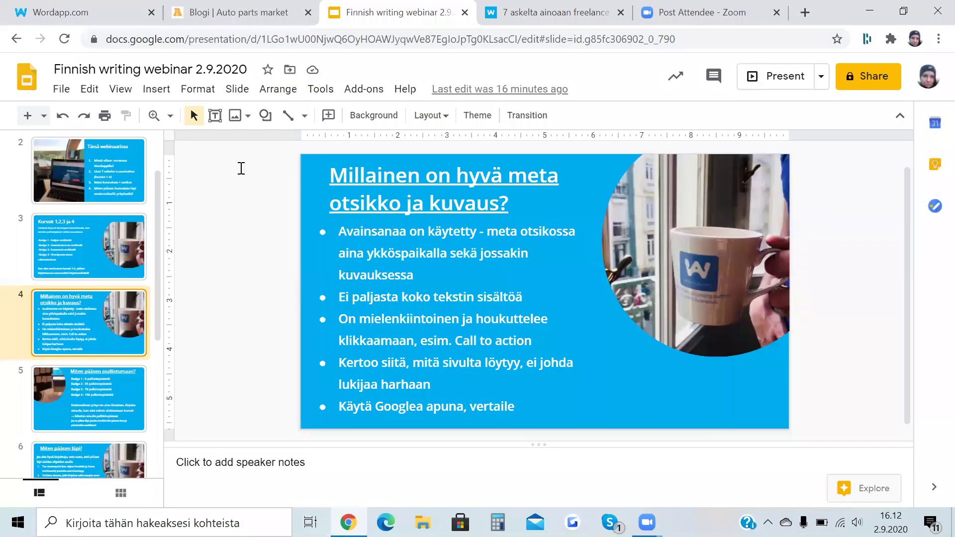
key("ctrl+1")
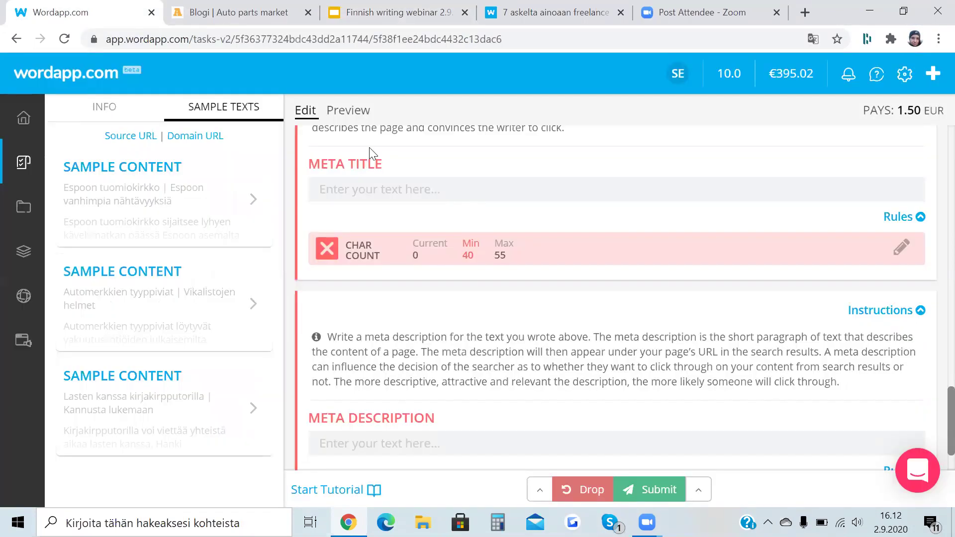
left_click(164, 176)
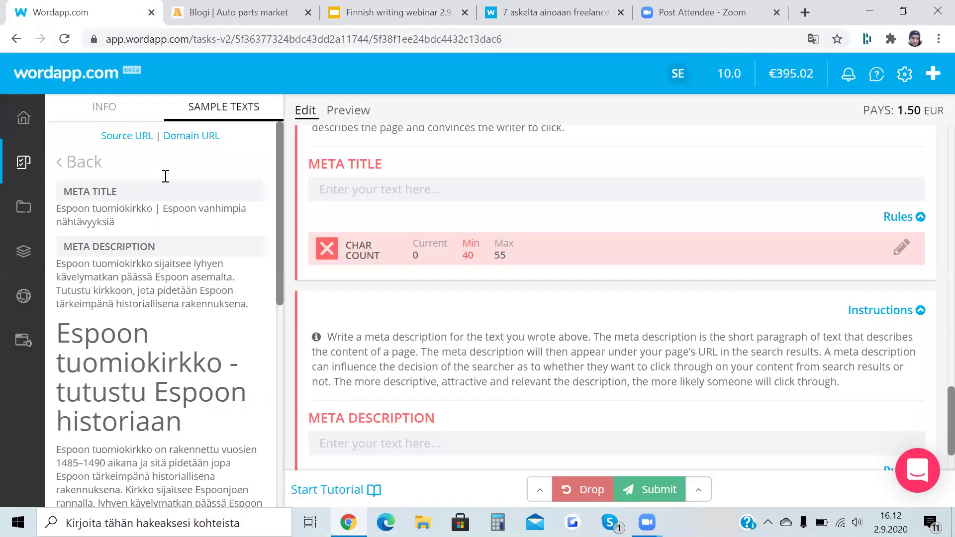
double_click(149, 209)
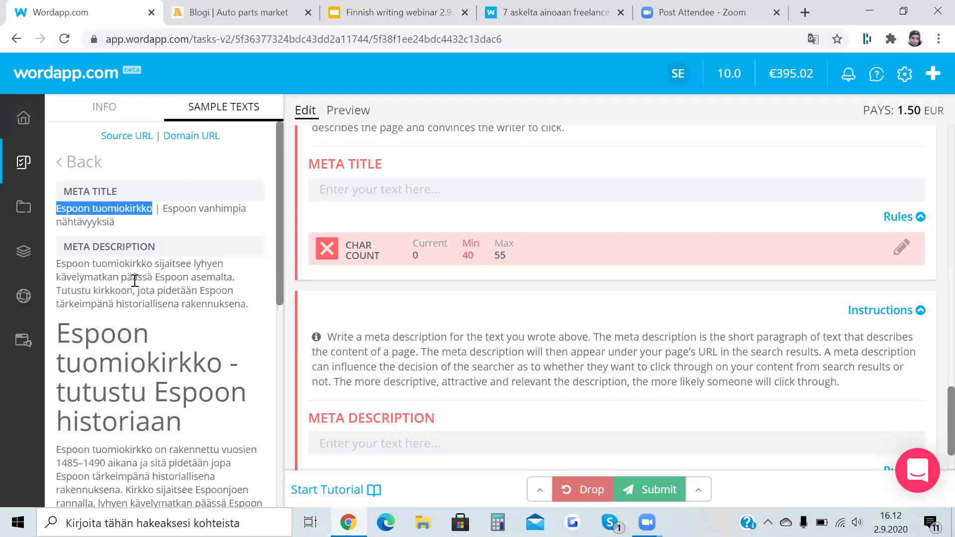
left_click(59, 207)
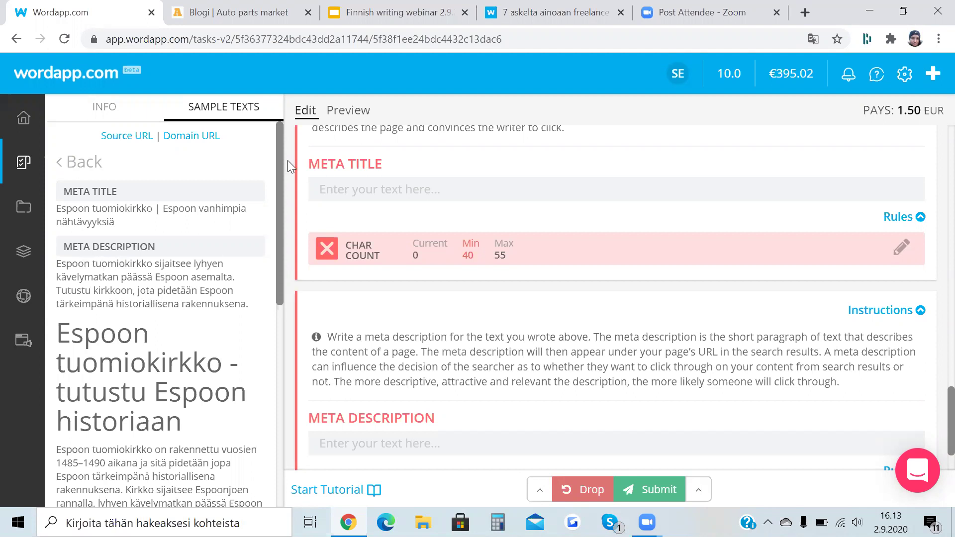
Step: Read the Espoo cathedral sample's headings and body text, and return to the presentation slide on meta titles and descriptions
scroll(62, 151, "down", 3)
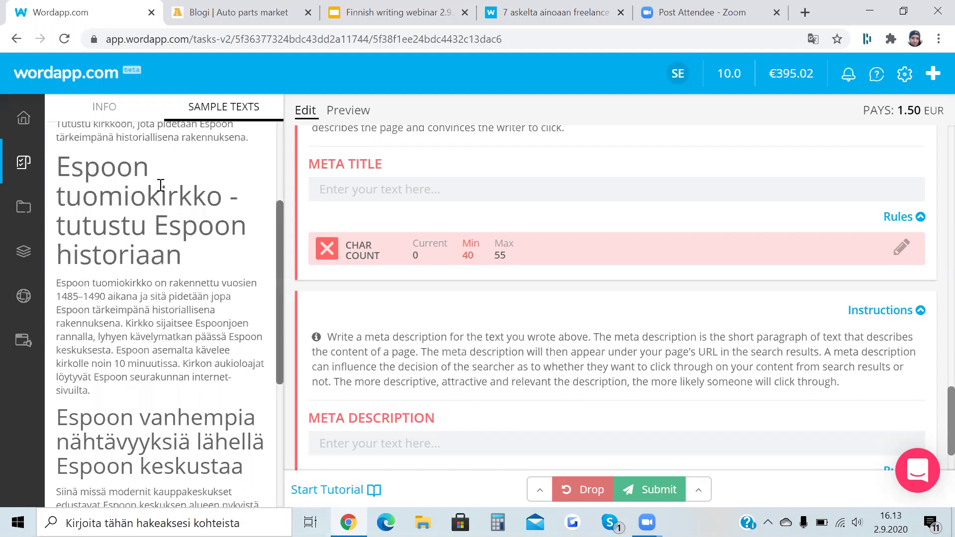
left_click_drag(279, 279, 278, 282)
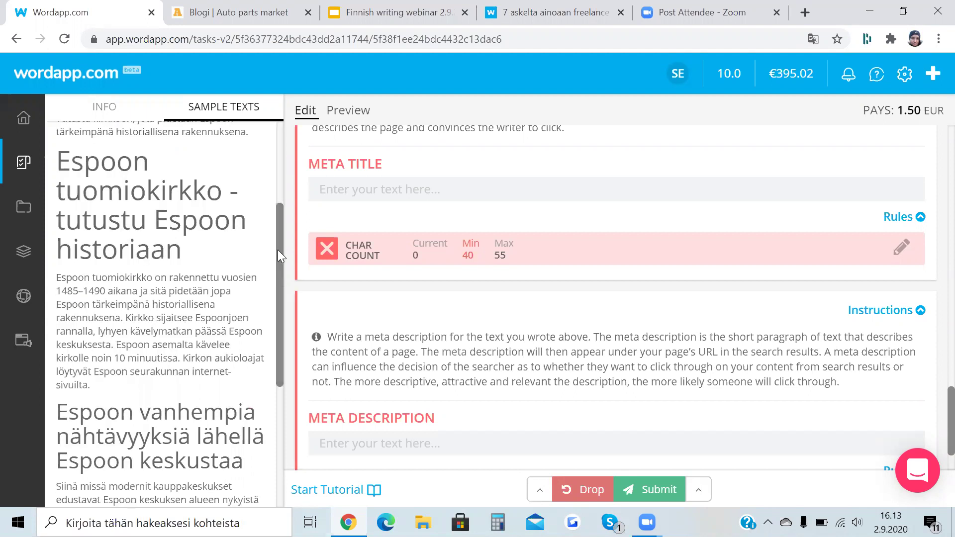
left_click_drag(283, 292, 280, 397)
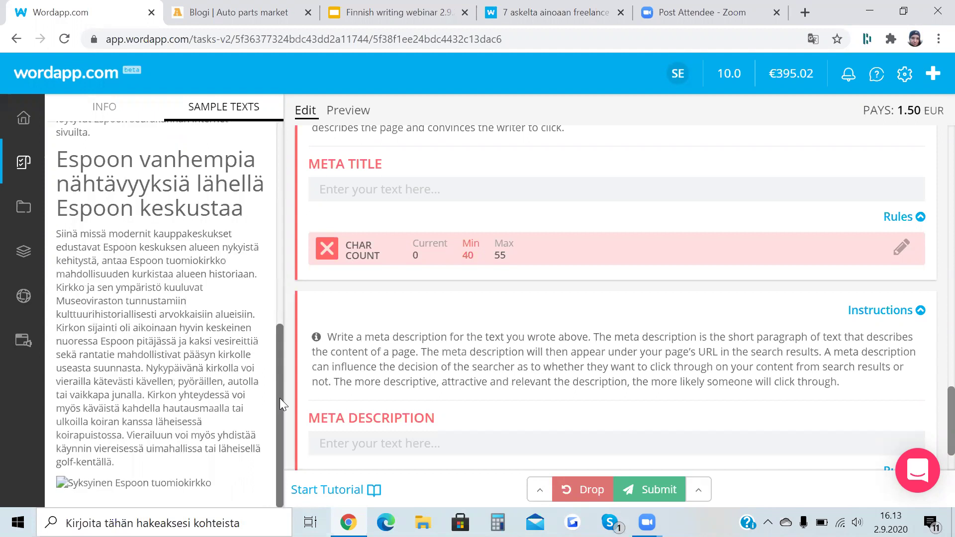
scroll(59, 190, "up", 3)
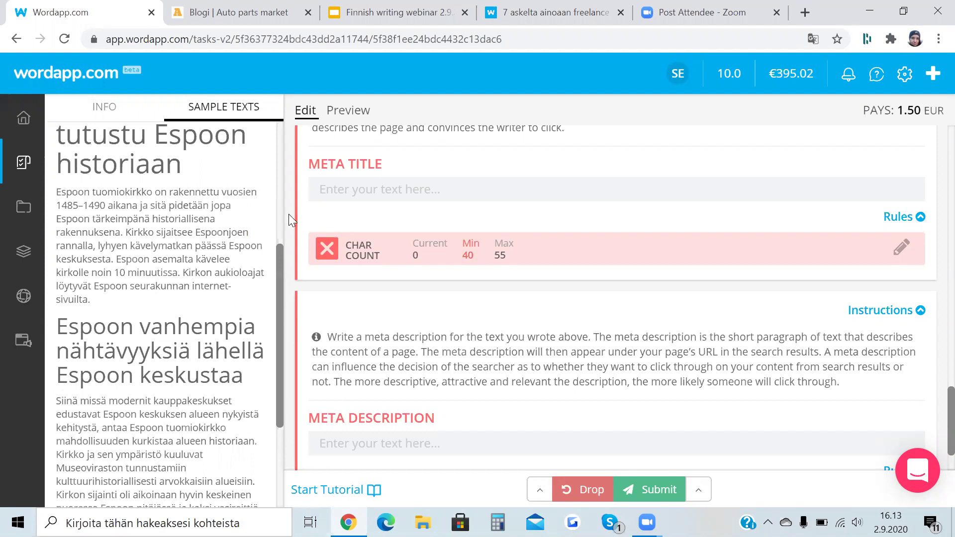
scroll(101, 180, "up", 5)
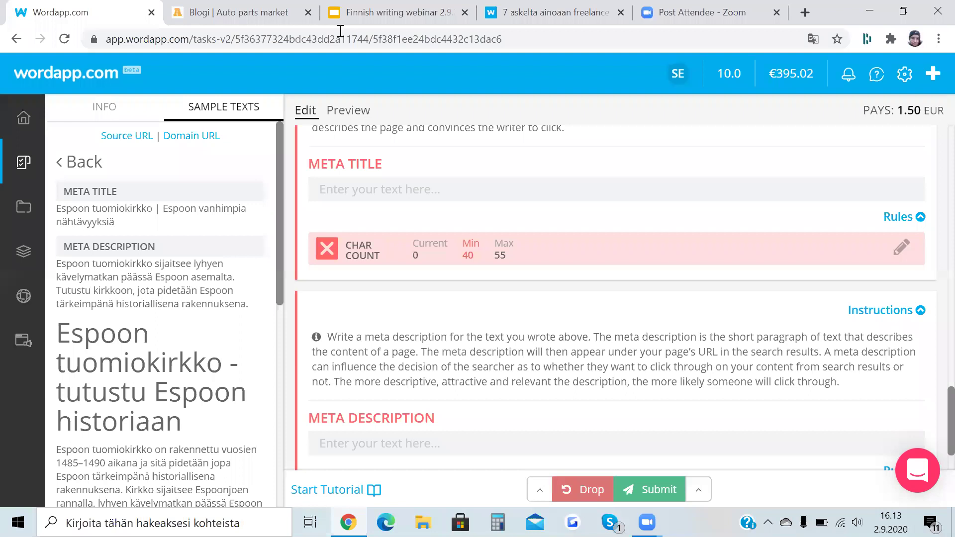
key("ctrl+3")
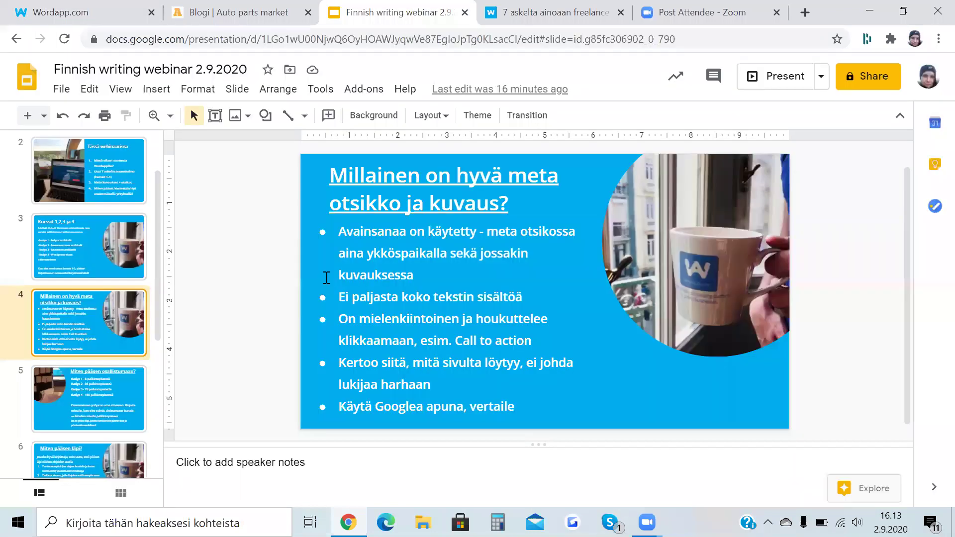
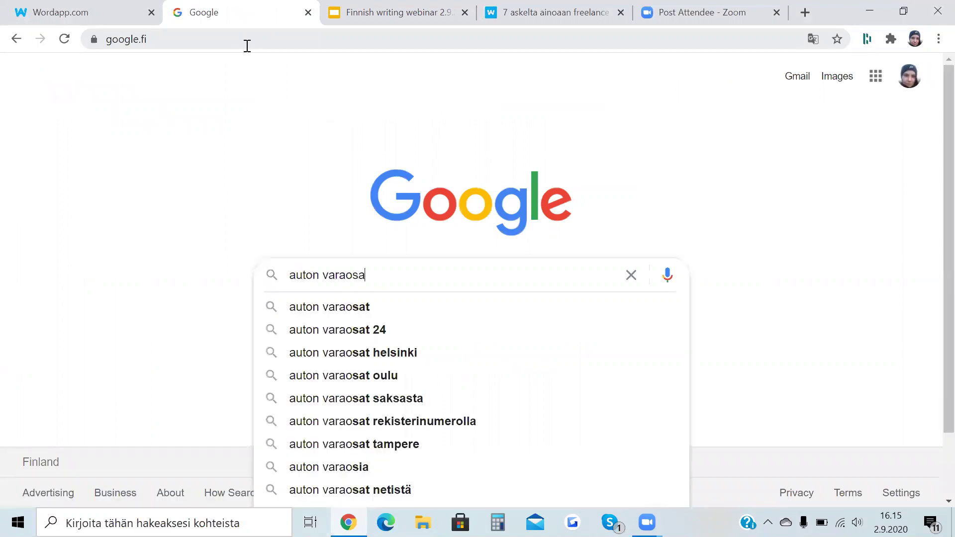
Step: Search Google for "auton varaosat"
type("t")
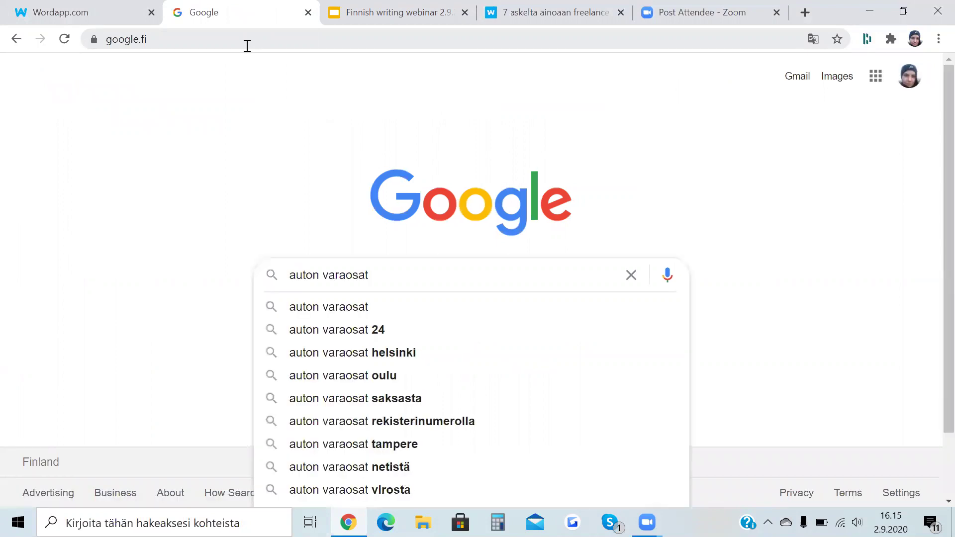
key("Return")
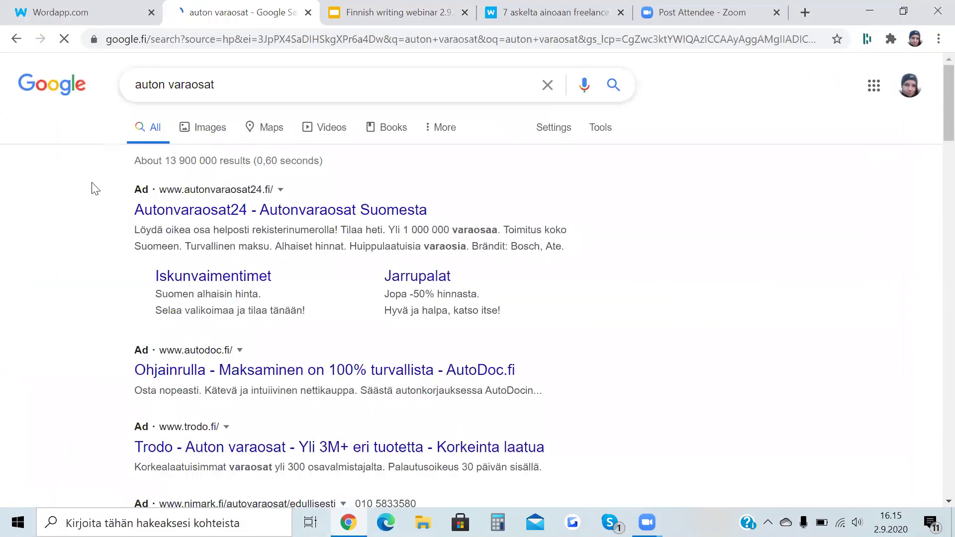
Step: Examine how the titles and descriptions of the ads and organic search results use the keyword and attract readers
scroll(93, 188, "down", 3)
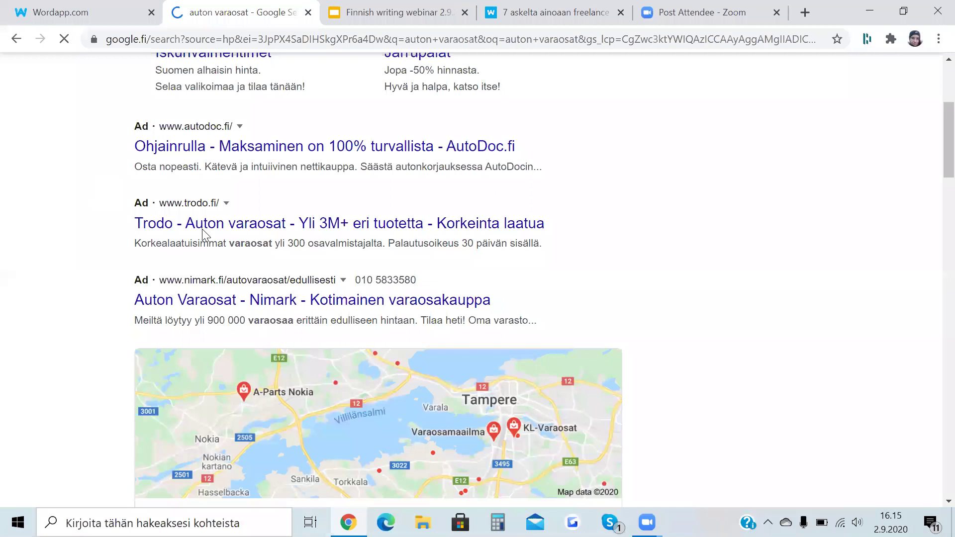
scroll(201, 229, "down", 15)
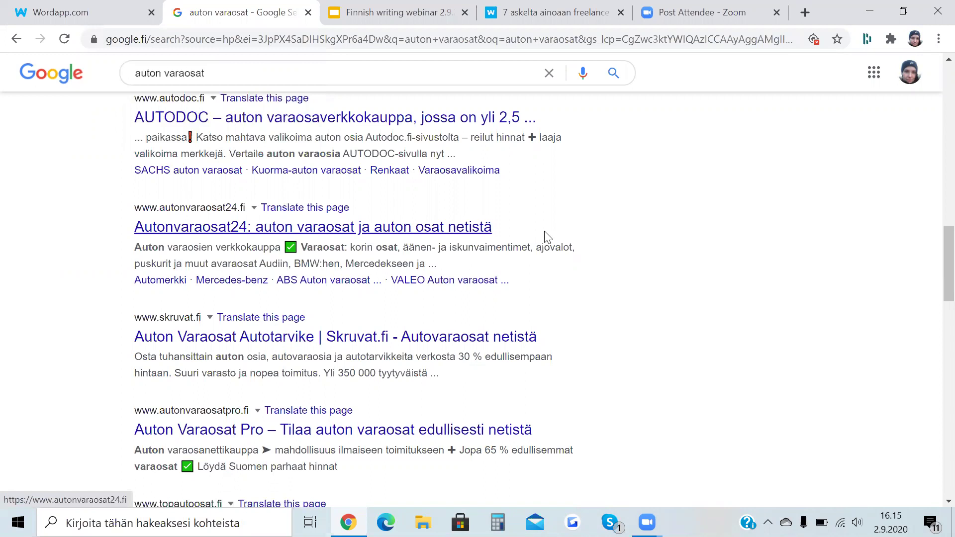
scroll(547, 236, "down", 3)
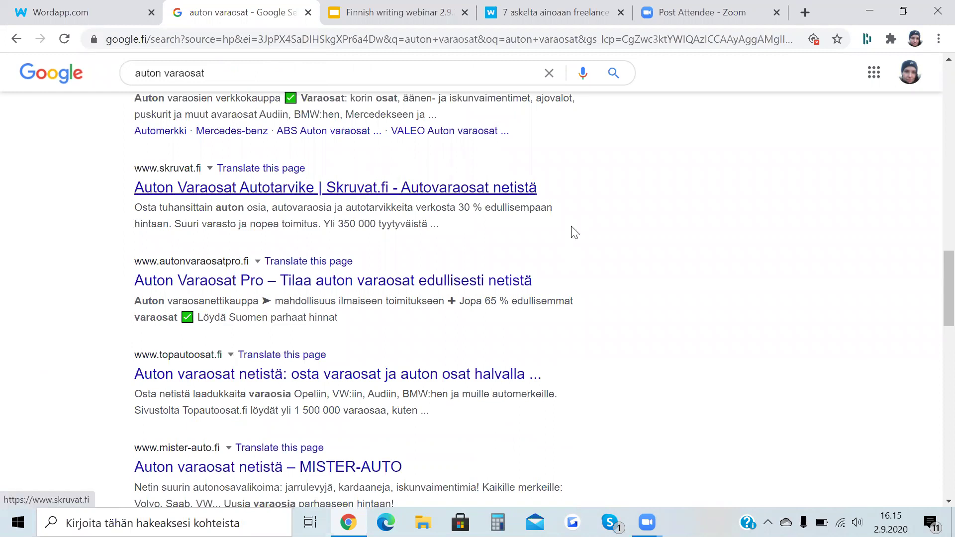
scroll(572, 232, "down", 4)
scroll(408, 144, "down", 1)
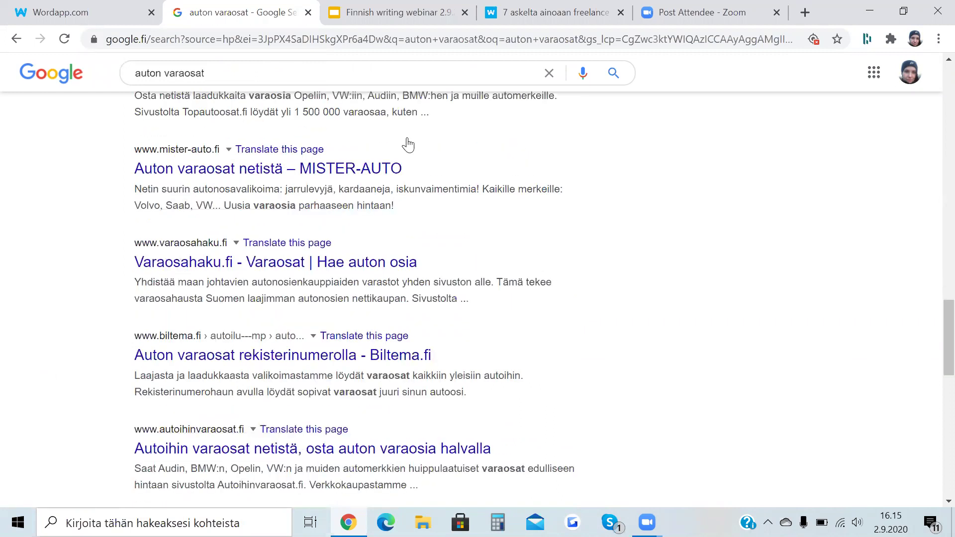
left_click(234, 267)
scroll(78, 233, "down", 5)
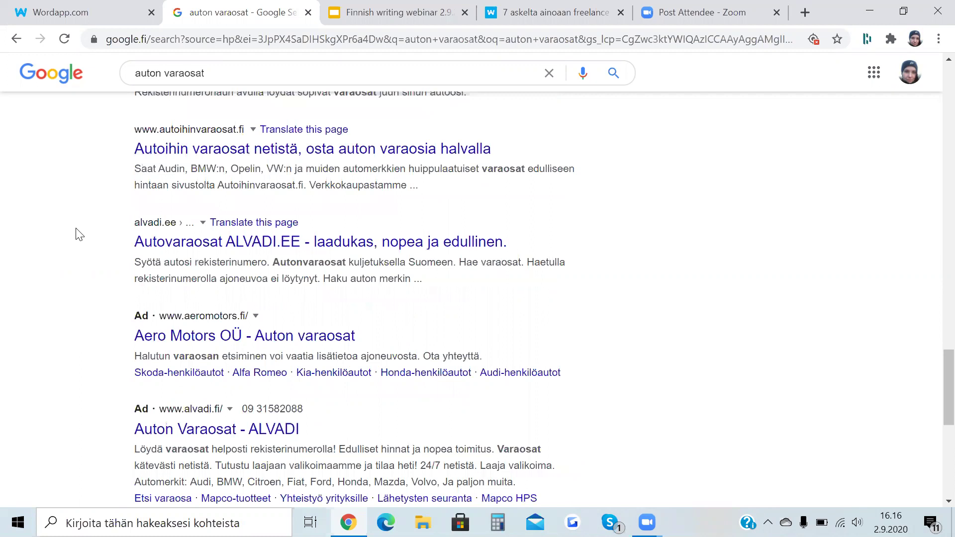
scroll(78, 234, "down", 3)
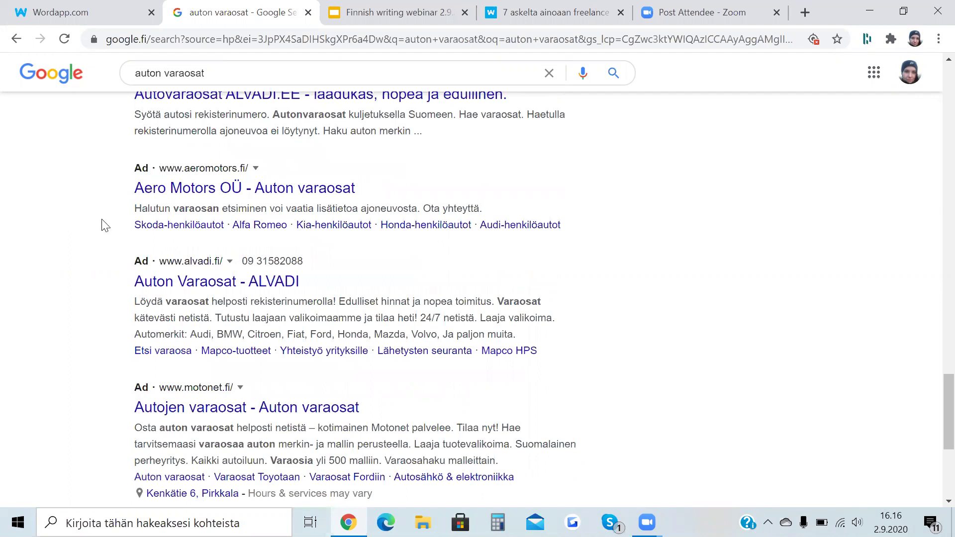
scroll(103, 224, "up", 1)
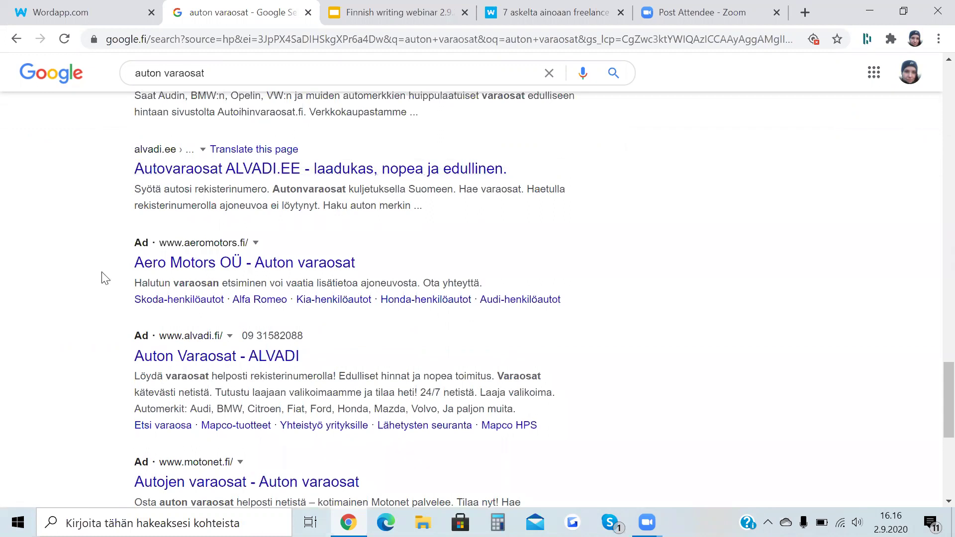
scroll(282, 247, "up", 3)
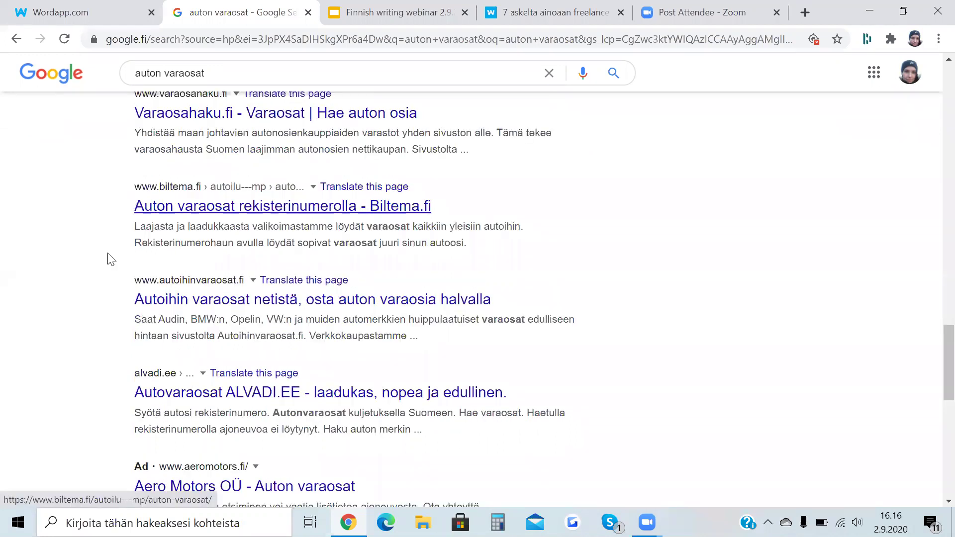
scroll(106, 224, "up", 10)
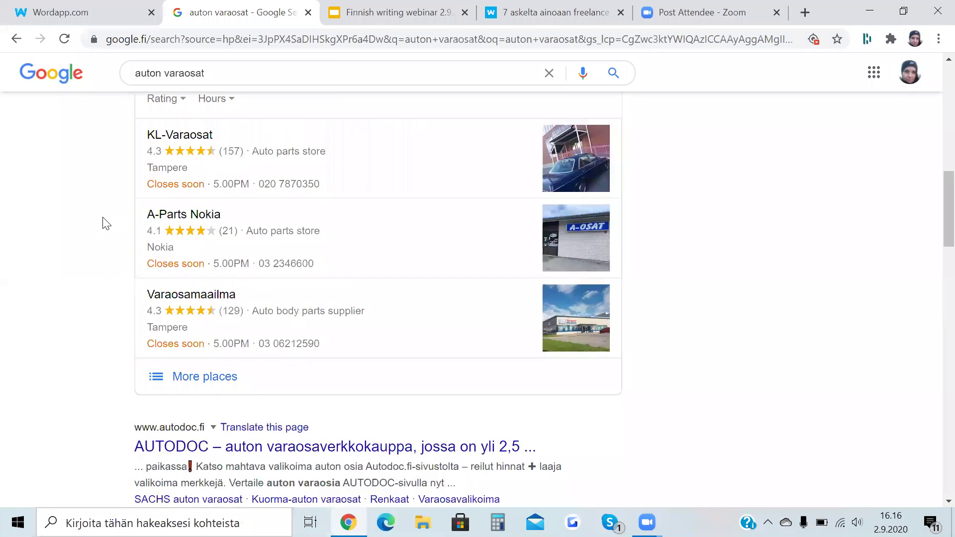
scroll(245, 92, "up", 5)
Step: Highlight the word "varaosat" in the search query and return to the meta title guidelines in the presentation
left_click_drag(245, 91, 169, 89)
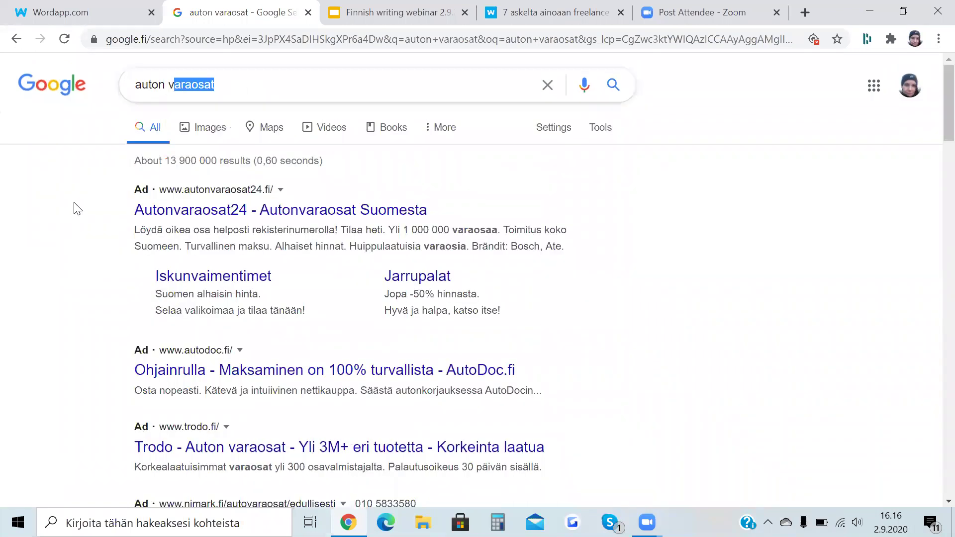
key("shift+Left")
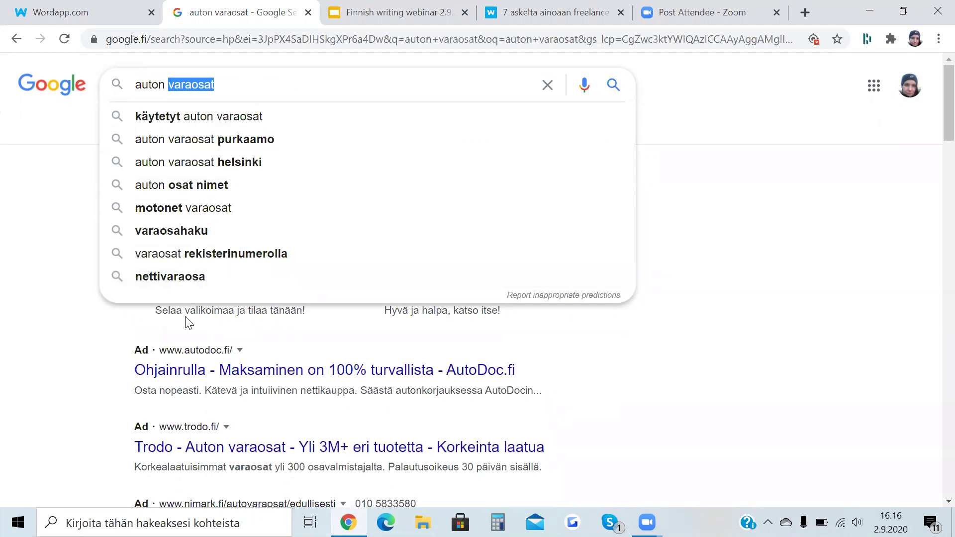
key("ctrl+Tab")
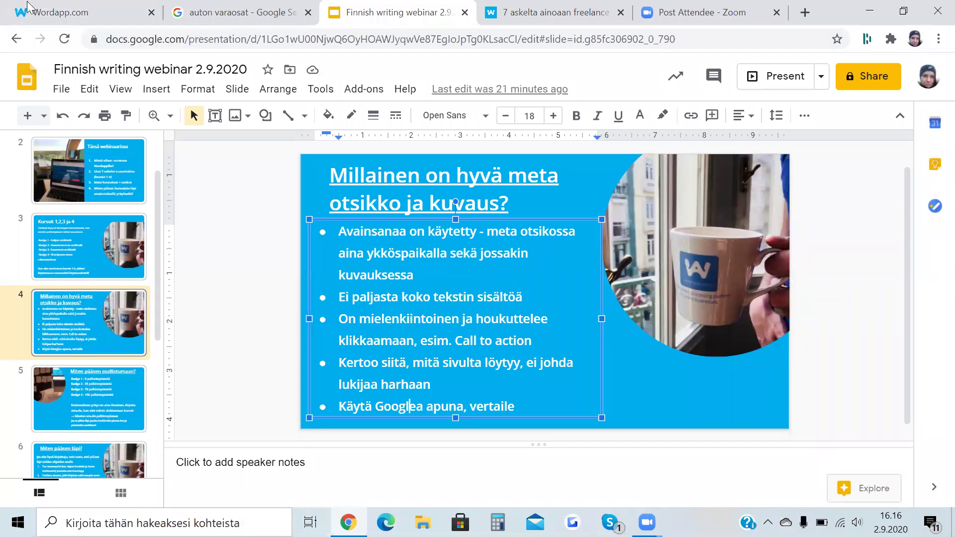
Step: Check the character count rules for the meta title and meta description in the Wordapp task, and return to the Google search
key("ctrl+1")
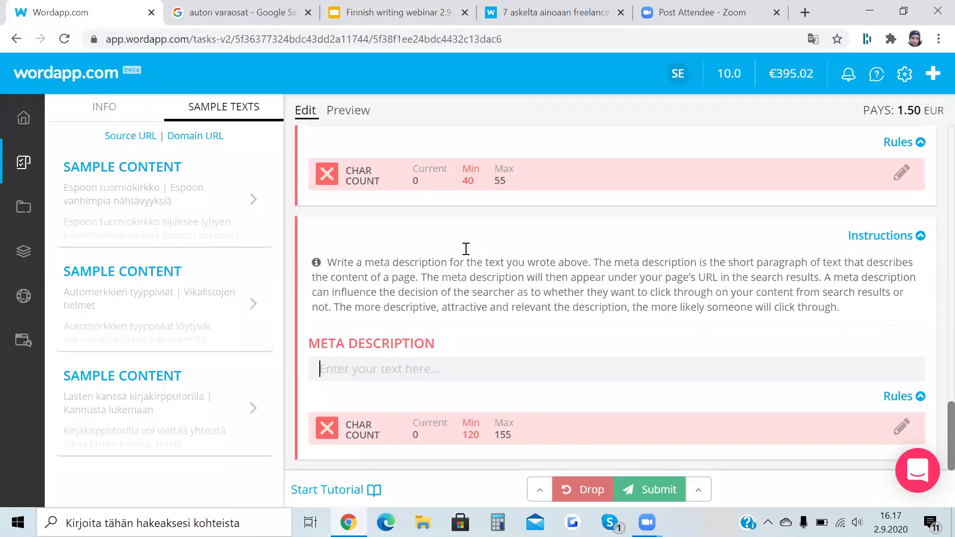
mouse_move(434, 238)
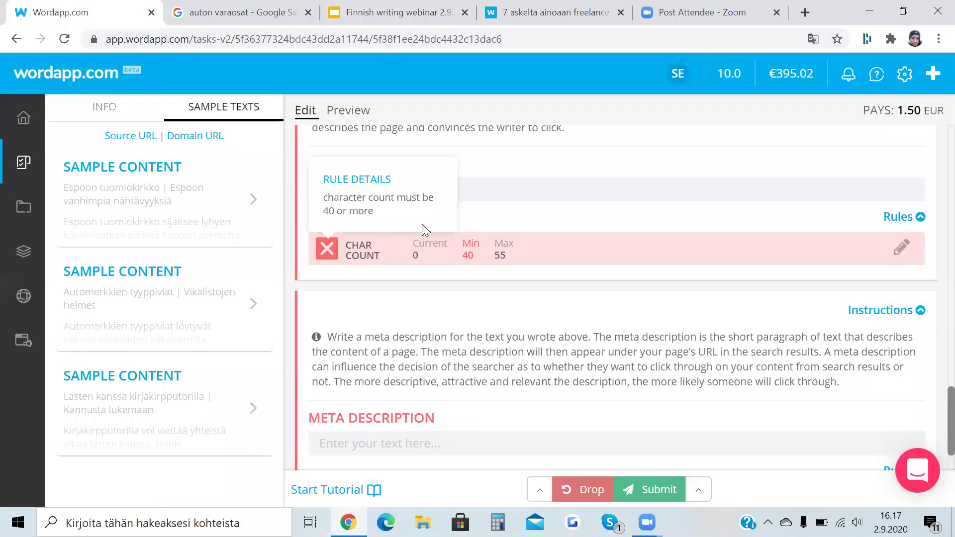
scroll(422, 225, "down", 1)
scroll(421, 224, "up", 1)
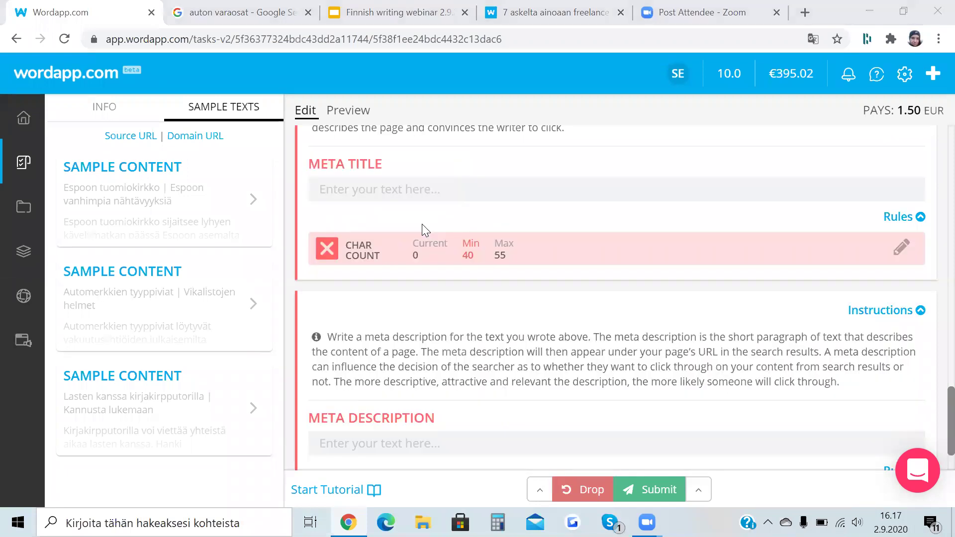
left_click(103, 181)
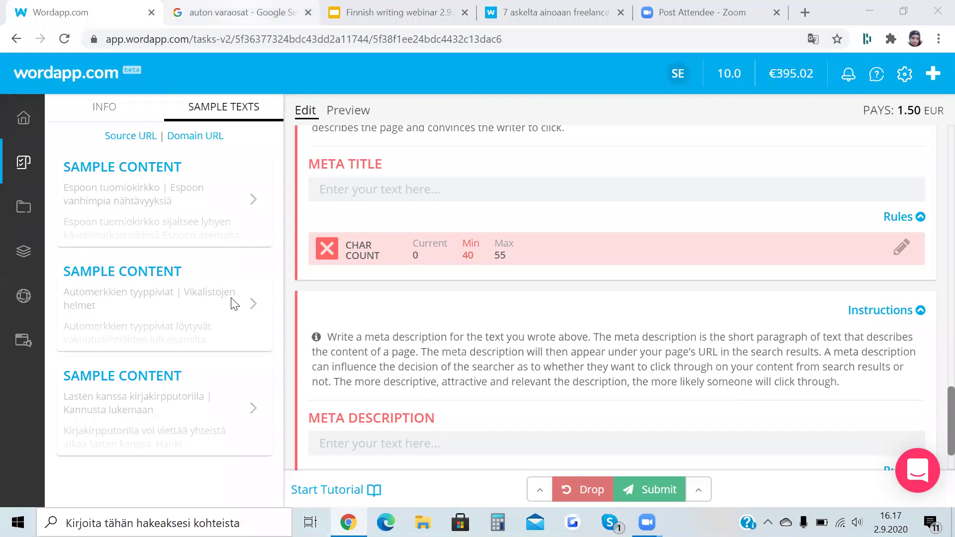
key("ctrl+Tab")
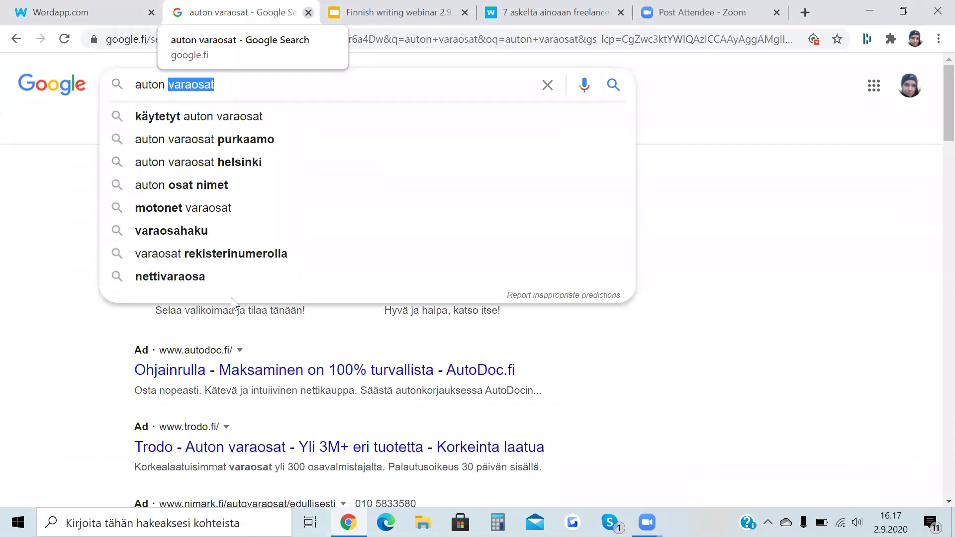
Step: Close the Google search and show the slides "Miten pääsen osallistumaan?" and "Miten pääsen läpi?" in the webinar presentation
key("ctrl+w")
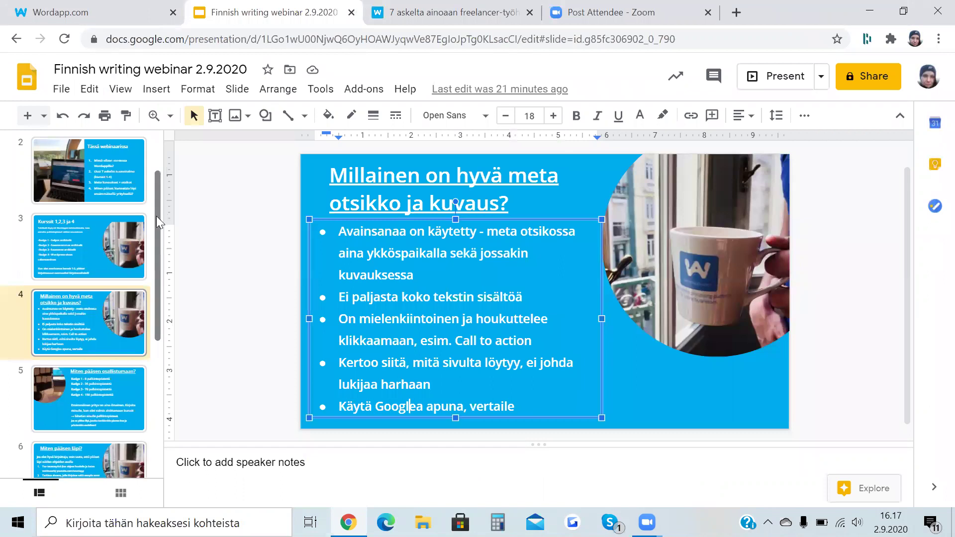
scroll(64, 320, "down", 3)
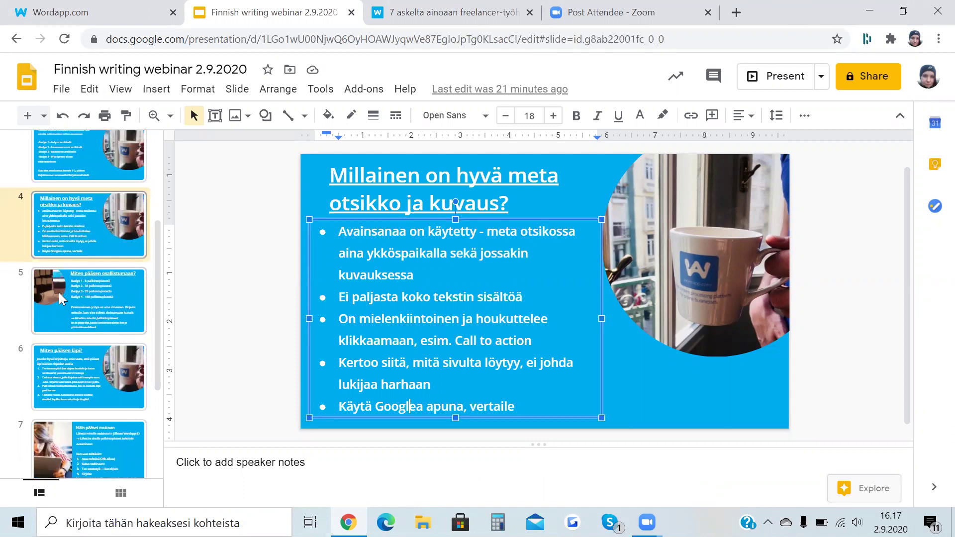
left_click(143, 283)
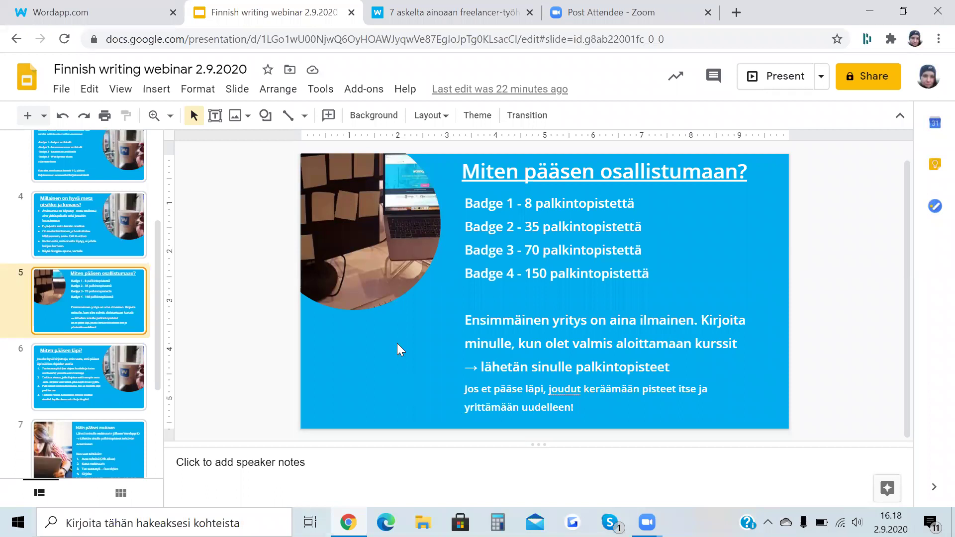
left_click(80, 362)
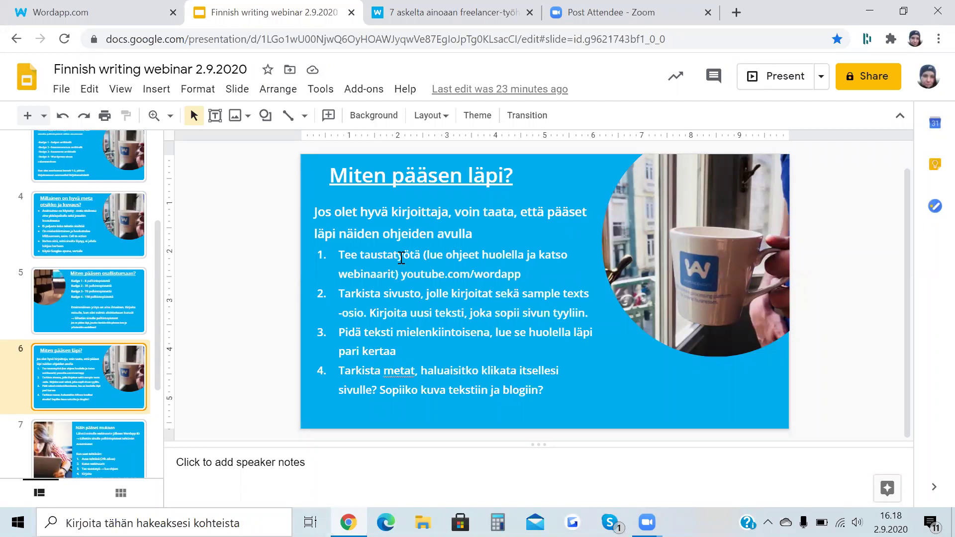
Step: Review the template instructions and webinar links in the Wordapp task's info section, and return to the presentation
left_click(81, 15)
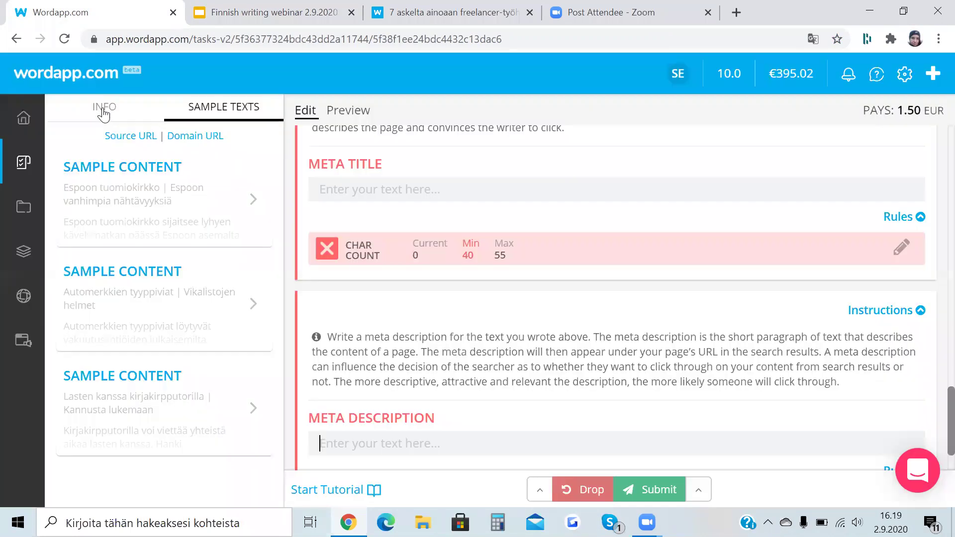
left_click(103, 111)
mouse_move(338, 258)
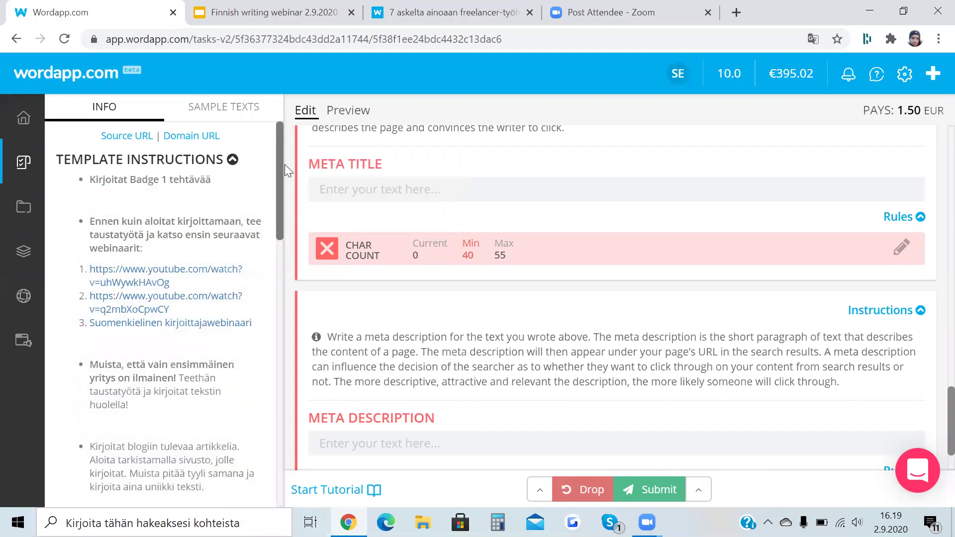
scroll(269, 172, "down", 1)
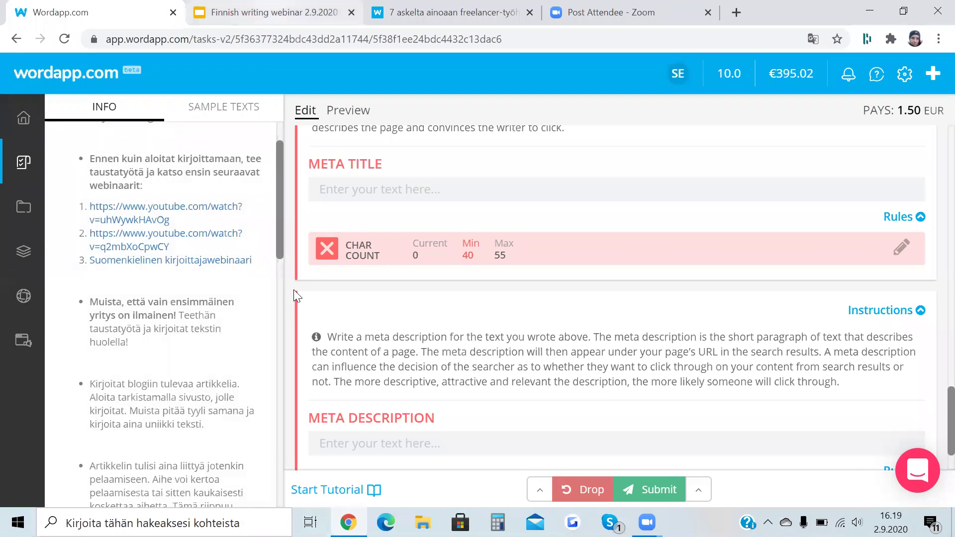
key("ctrl+Tab")
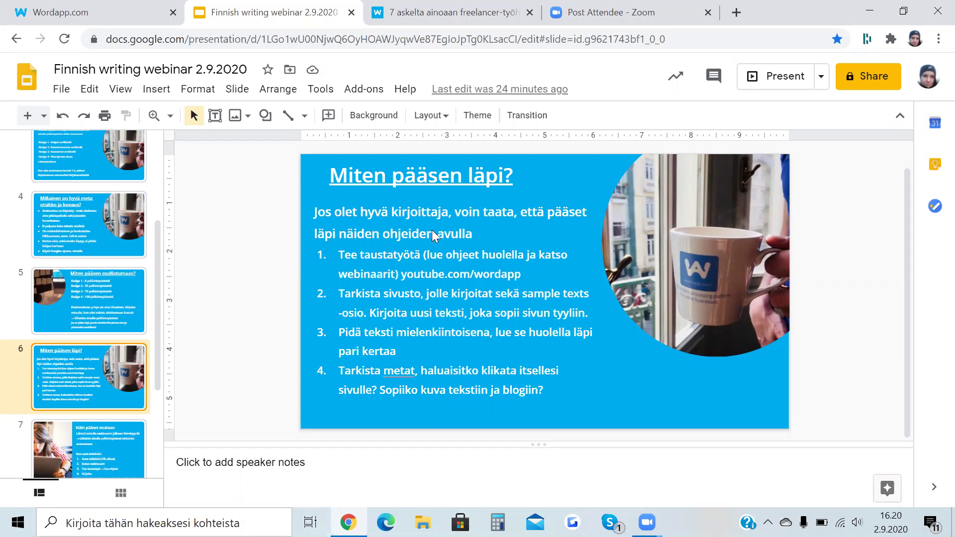
Step: Go through the Wordapp task's heading, text and image file requirements alongside the sample text about car brand faults
key("ctrl+1")
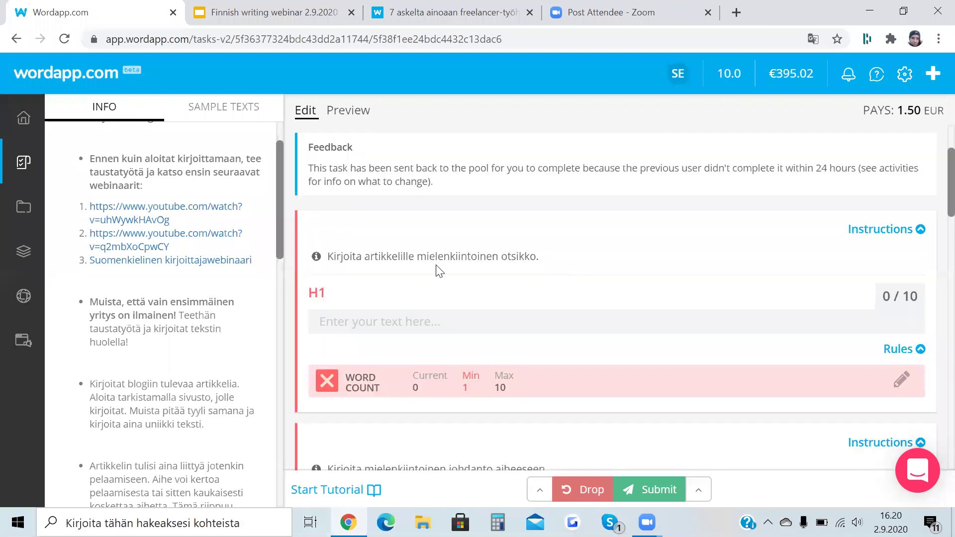
scroll(438, 269, "down", 5)
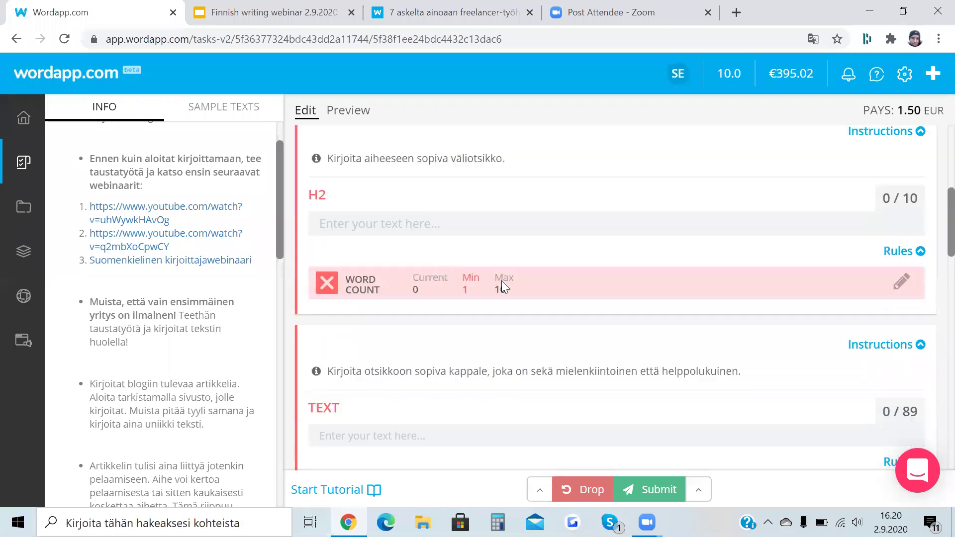
scroll(501, 280, "down", 7)
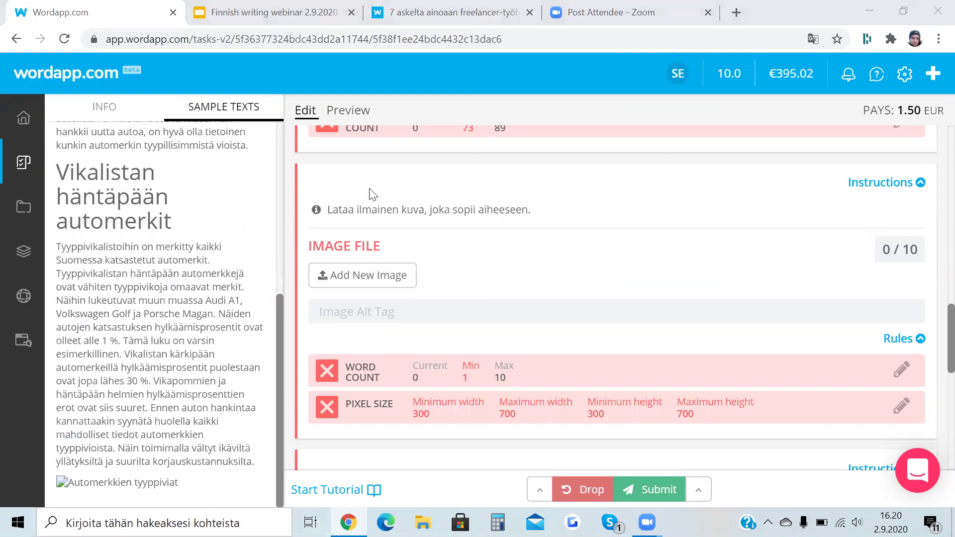
Step: Return to the webinar presentation and show the slide "Näin pääset mukaan"
key("ctrl+Tab")
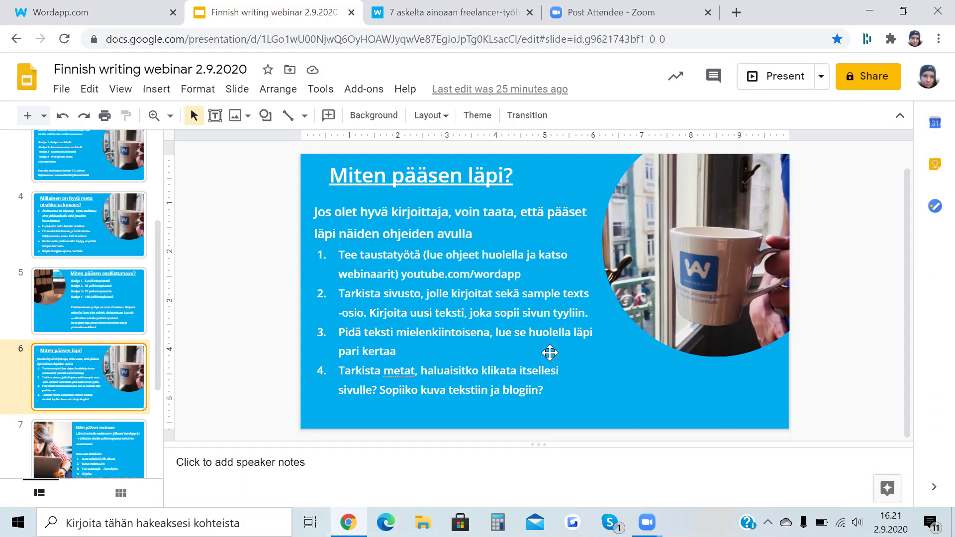
scroll(72, 296, "down", 3)
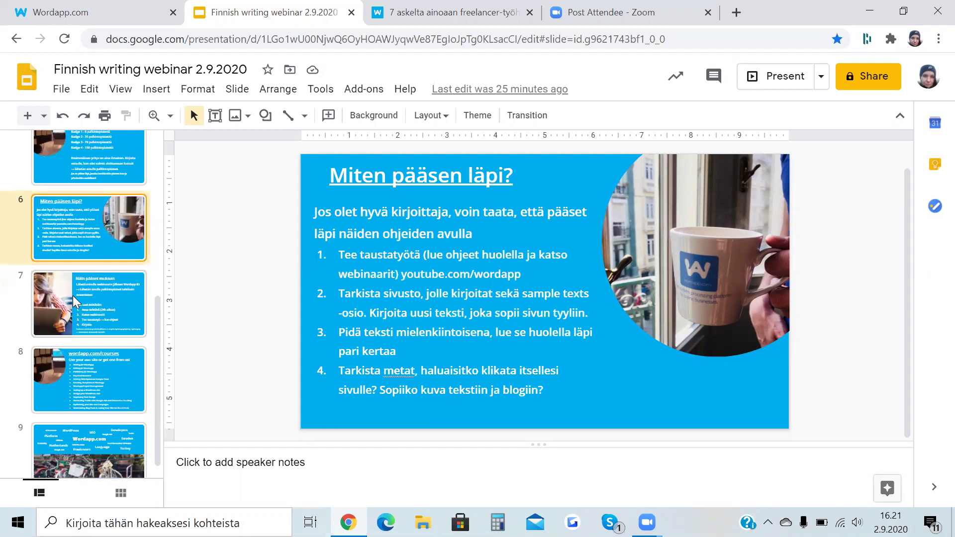
left_click(73, 295)
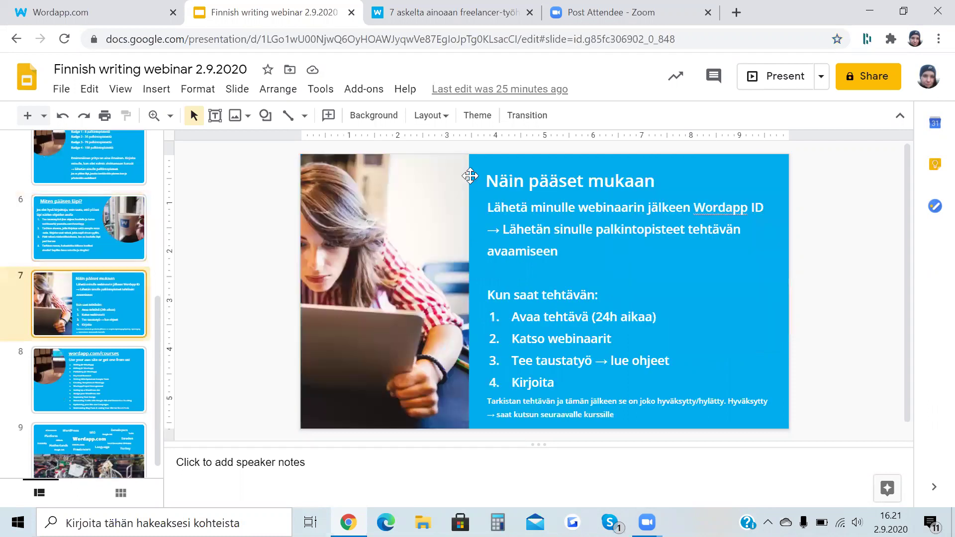